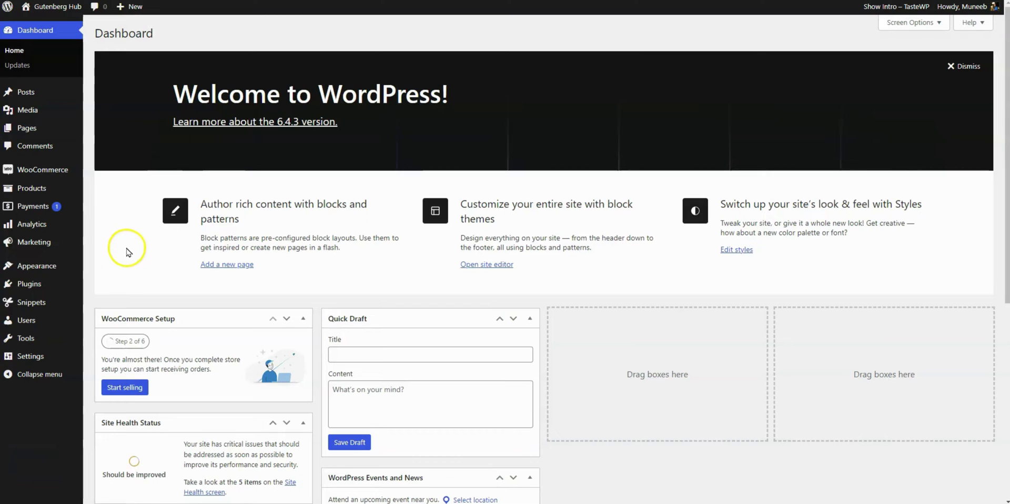
Open the All Products list showing the six men's shoe products.
mouse_move(50, 189)
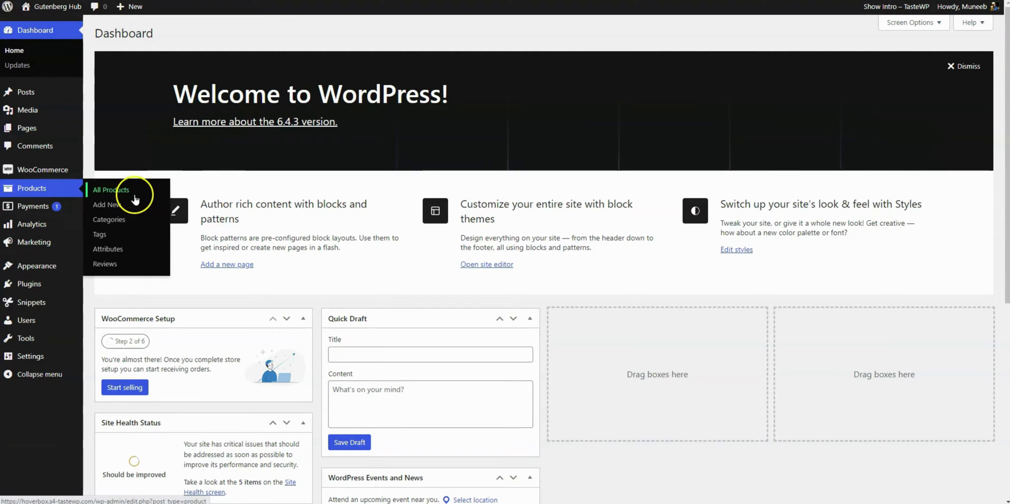
left_click(134, 195)
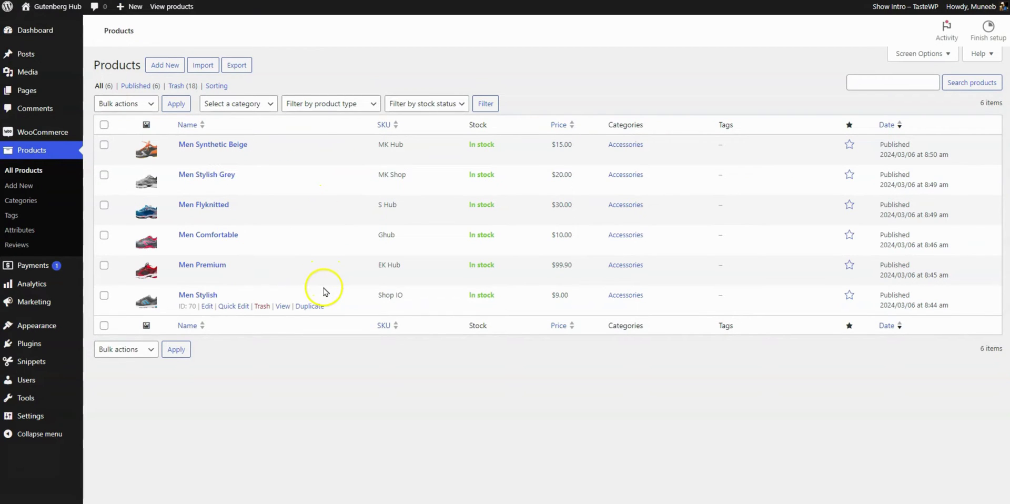
mouse_move(47, 332)
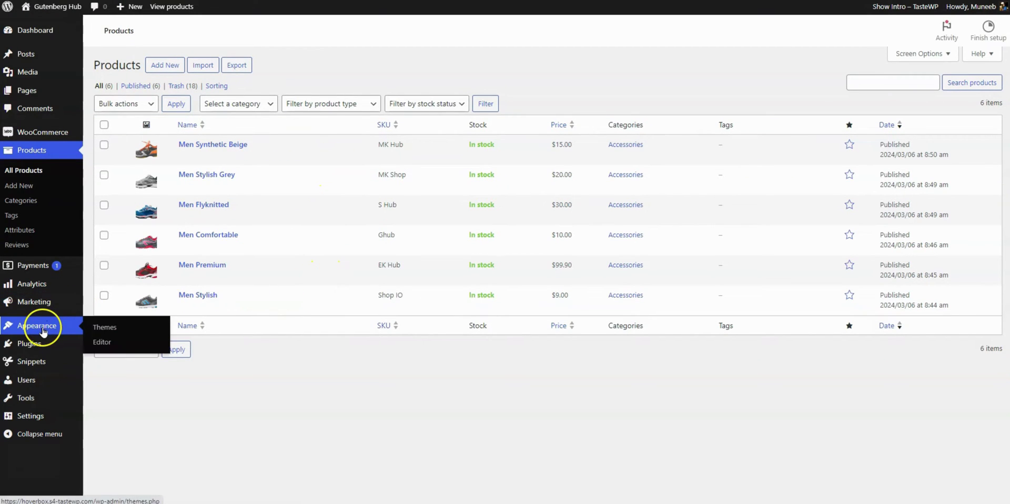
Open the Product Catalog template from the Site Editor's Templates list for editing.
left_click(133, 349)
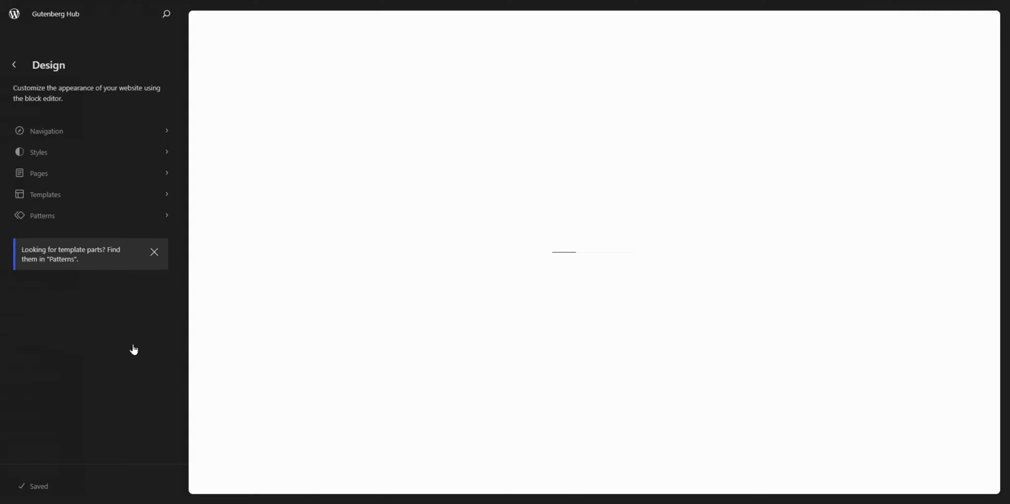
left_click(77, 195)
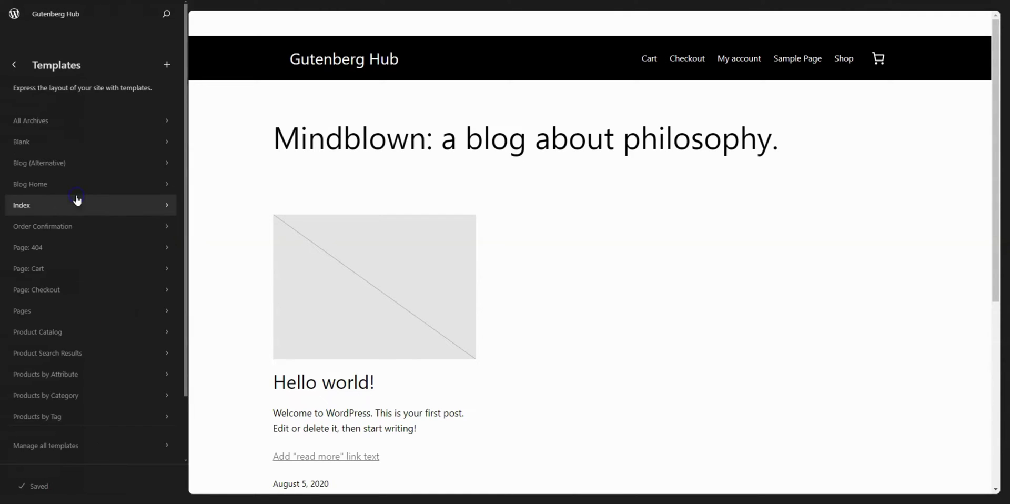
scroll(77, 200, "down", 3)
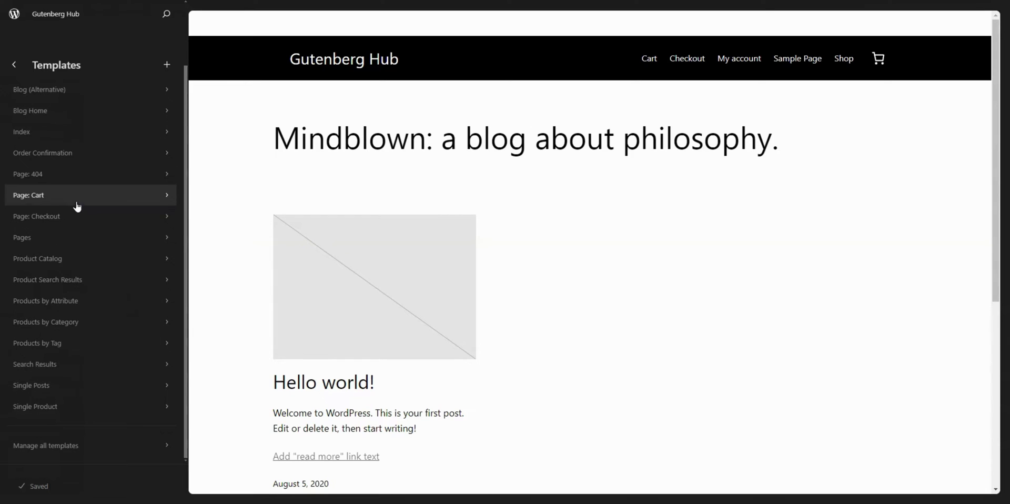
left_click(75, 233)
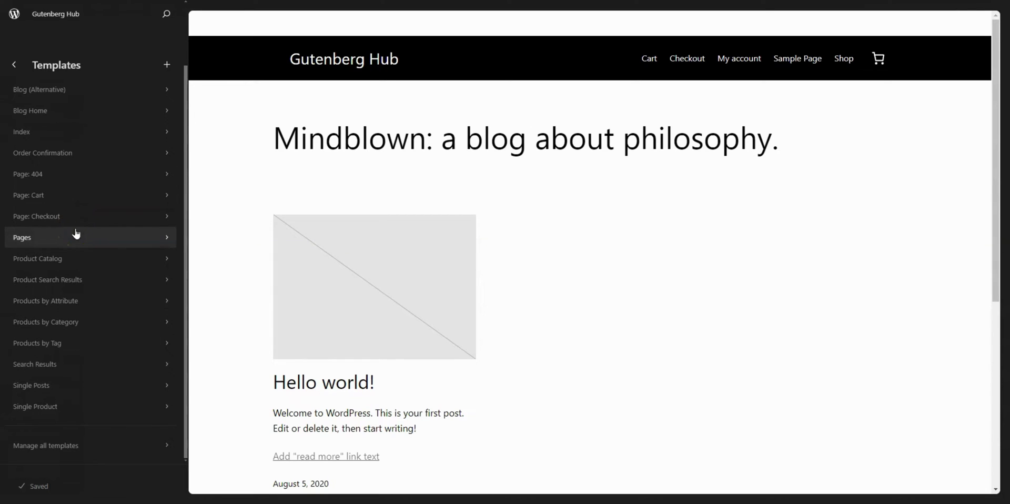
left_click(103, 259)
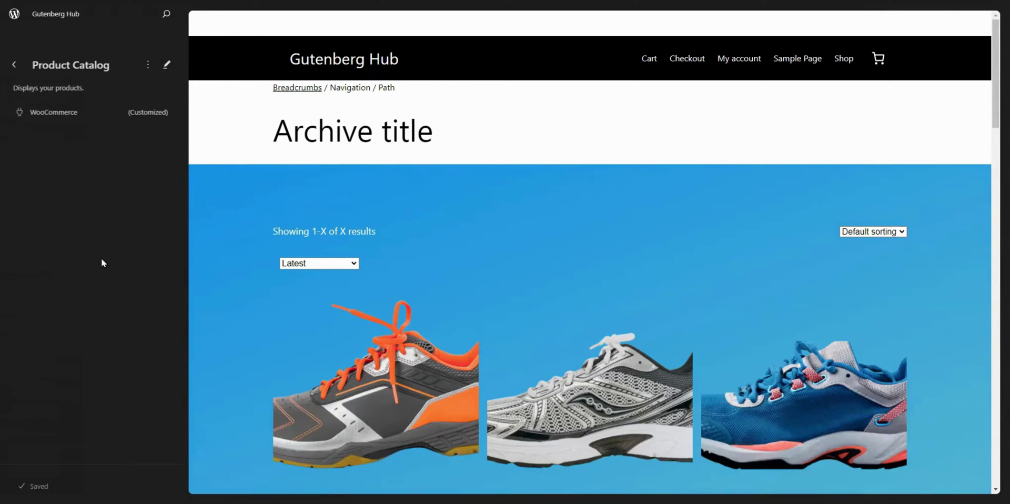
left_click(326, 195)
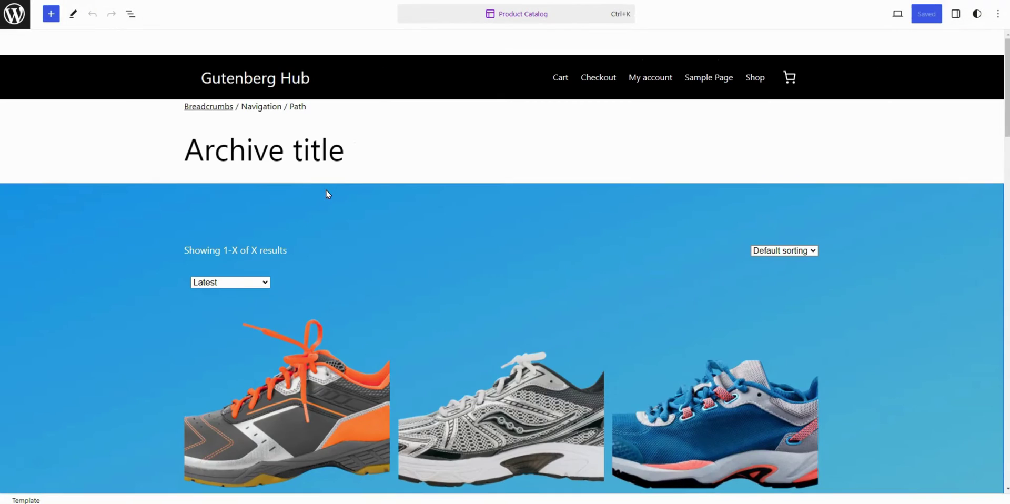
Select the Add to Cart Button block under the Product template in List View.
left_click(279, 216)
left_click(279, 322)
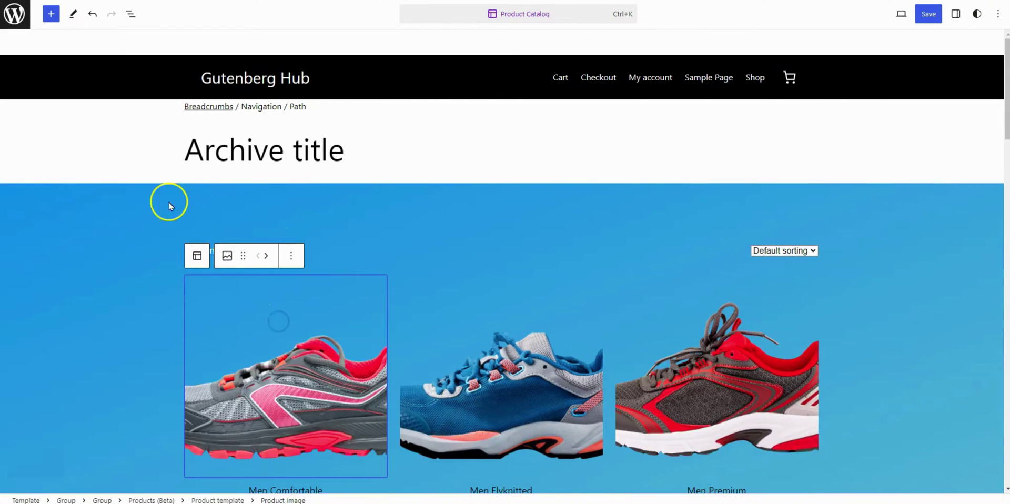
left_click(130, 14)
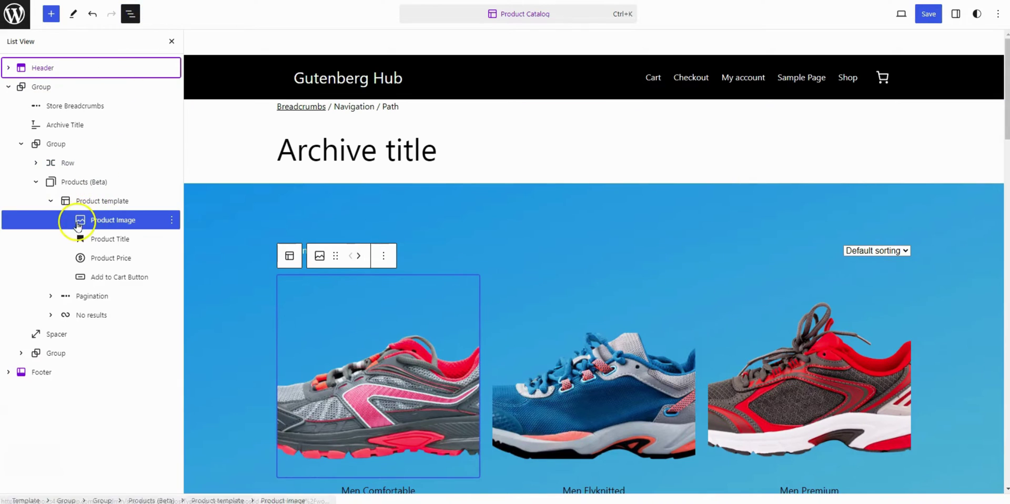
left_click(77, 200)
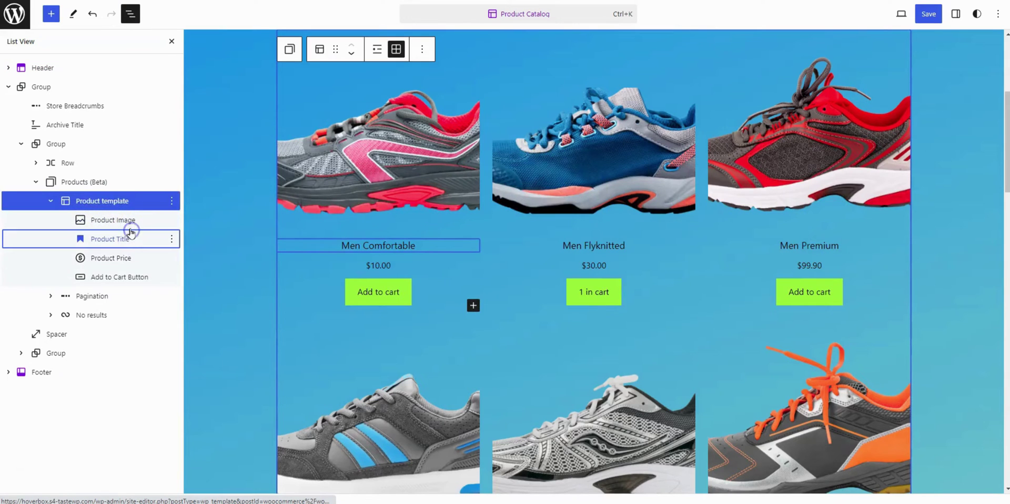
left_click(131, 231)
left_click(124, 260)
left_click(126, 281)
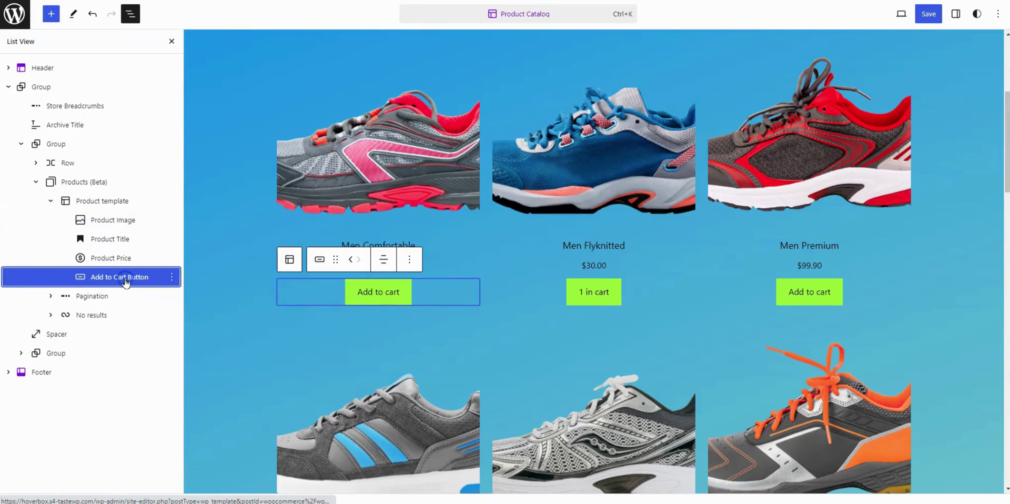
Delete the Add to Cart Button block from the product template.
left_click(173, 277)
scroll(226, 158, "down", 1)
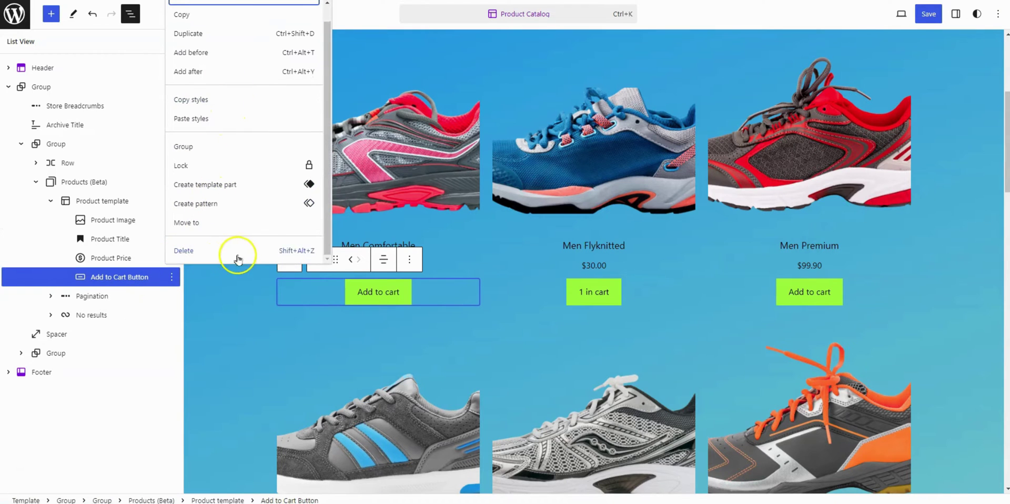
left_click(236, 255)
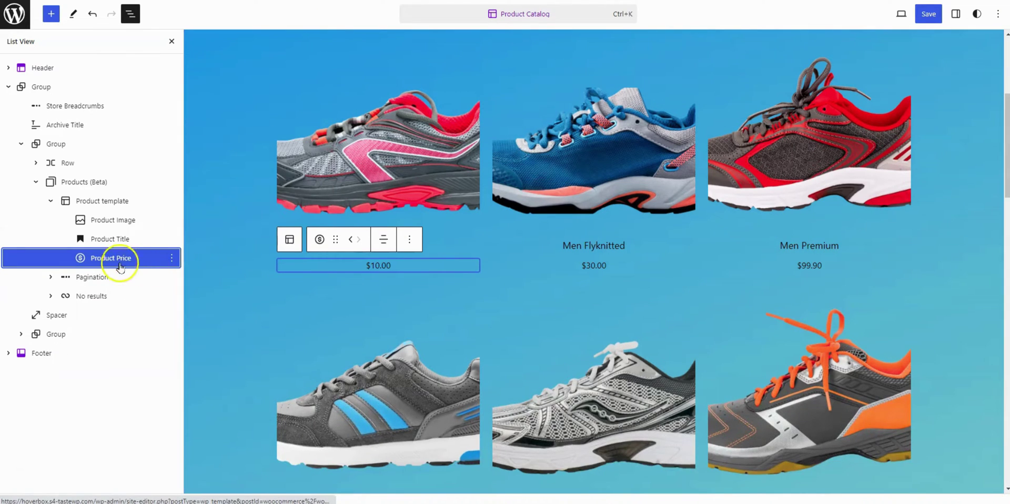
left_click(111, 245)
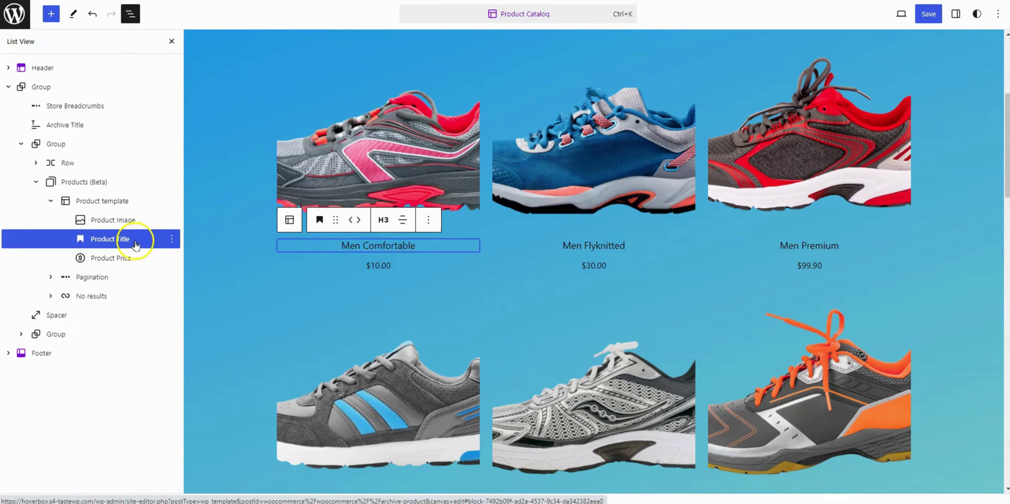
Give the product titles a custom 20 px font size and black text colour.
left_click(956, 15)
left_click(975, 110)
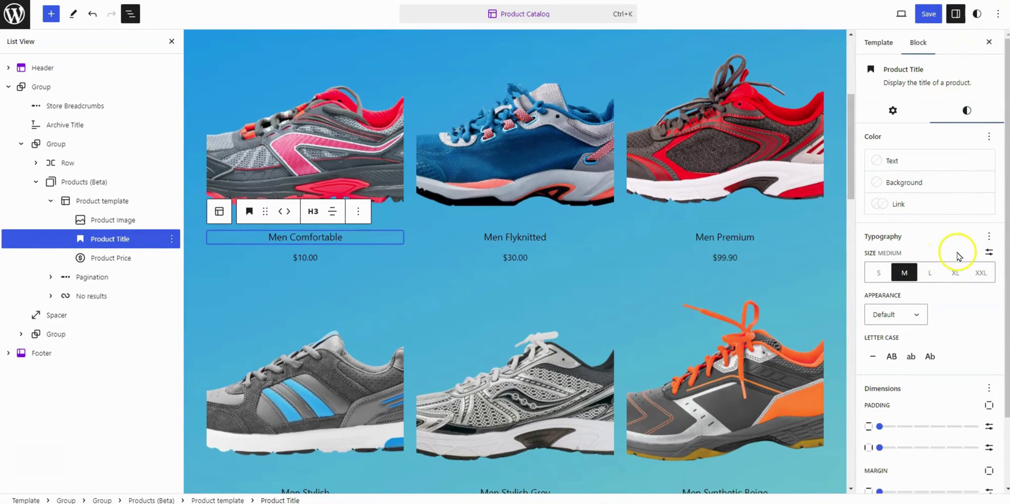
left_click(989, 255)
left_click(915, 273)
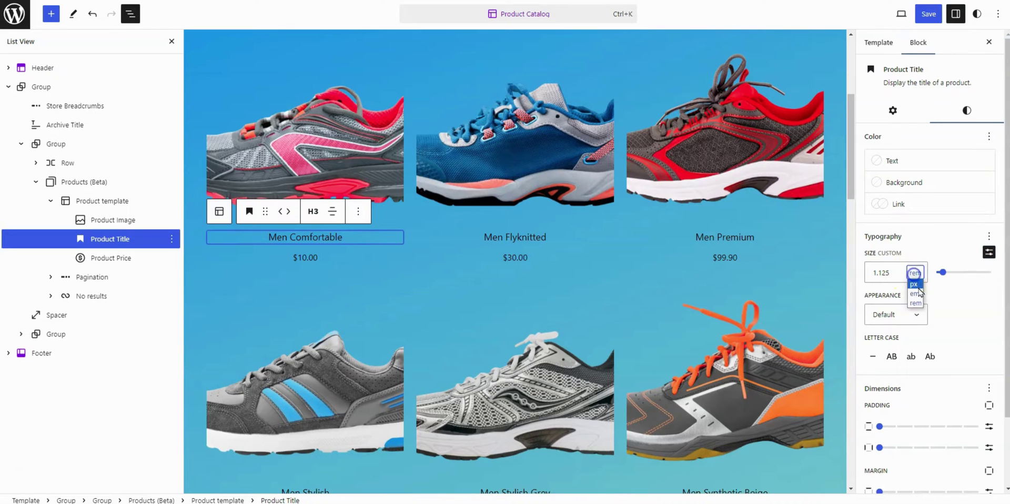
left_click(918, 287)
double_click(881, 273)
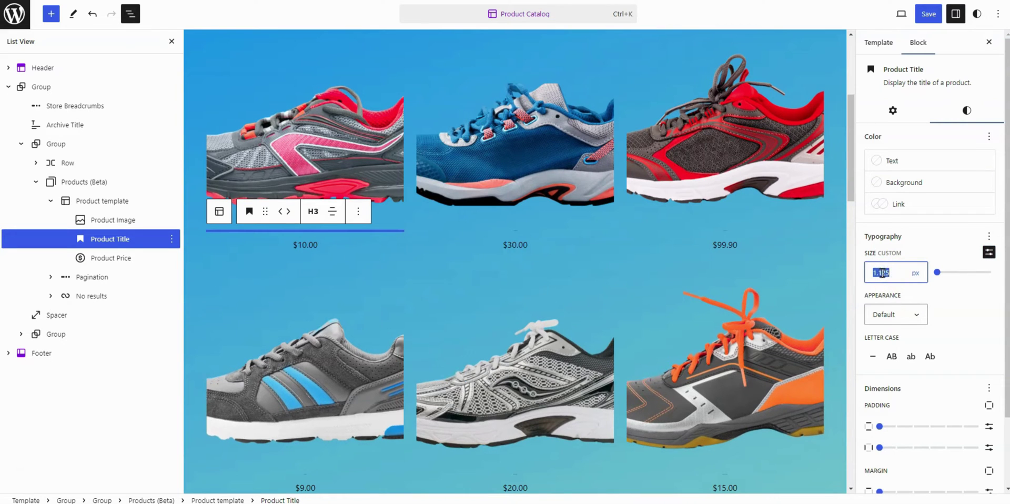
type("20")
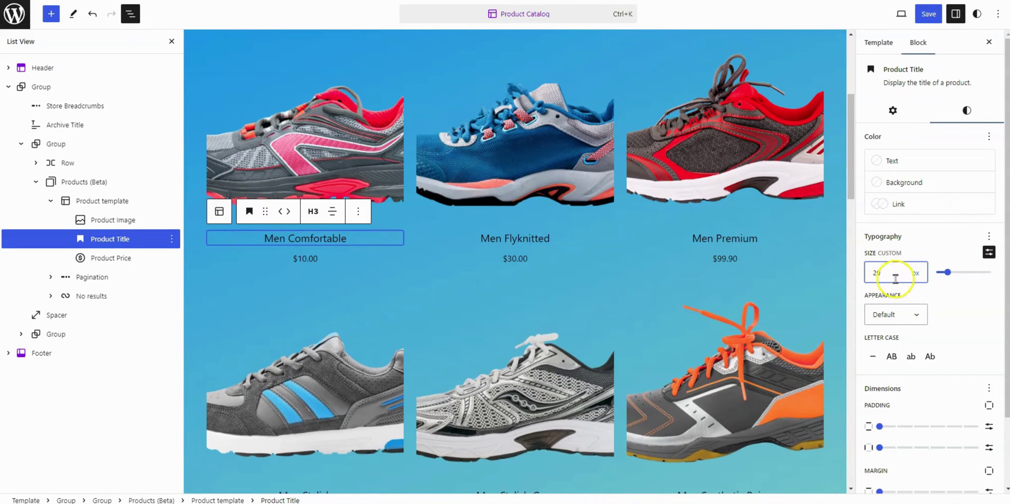
left_click(908, 164)
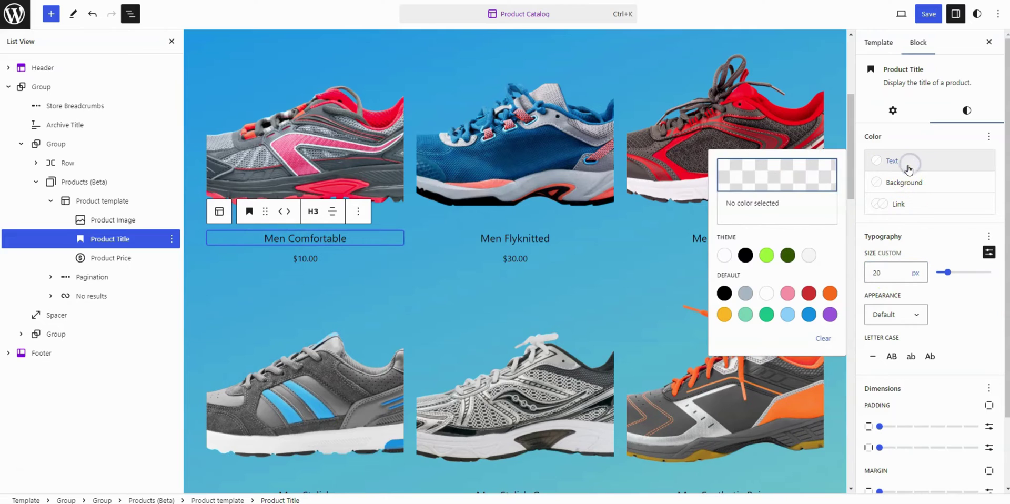
left_click(745, 255)
left_click(883, 162)
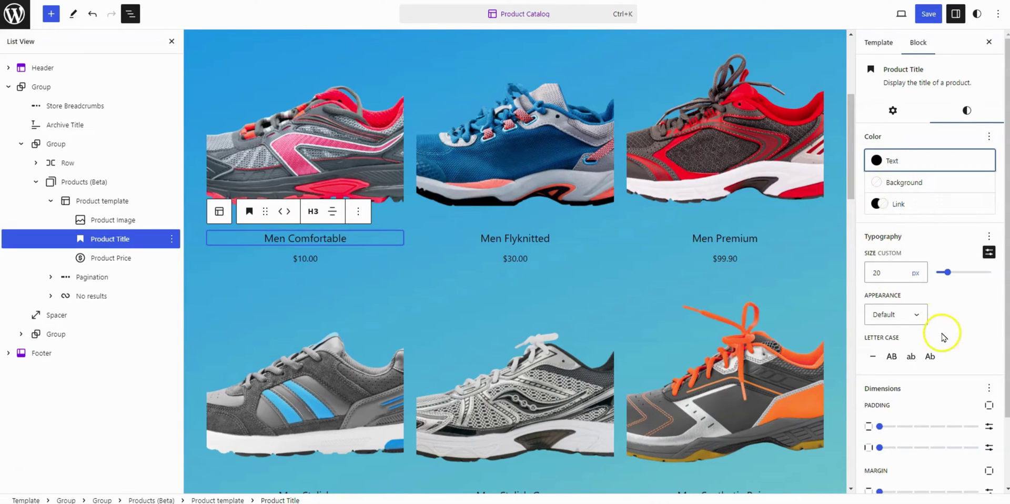
scroll(943, 337, "down", 2)
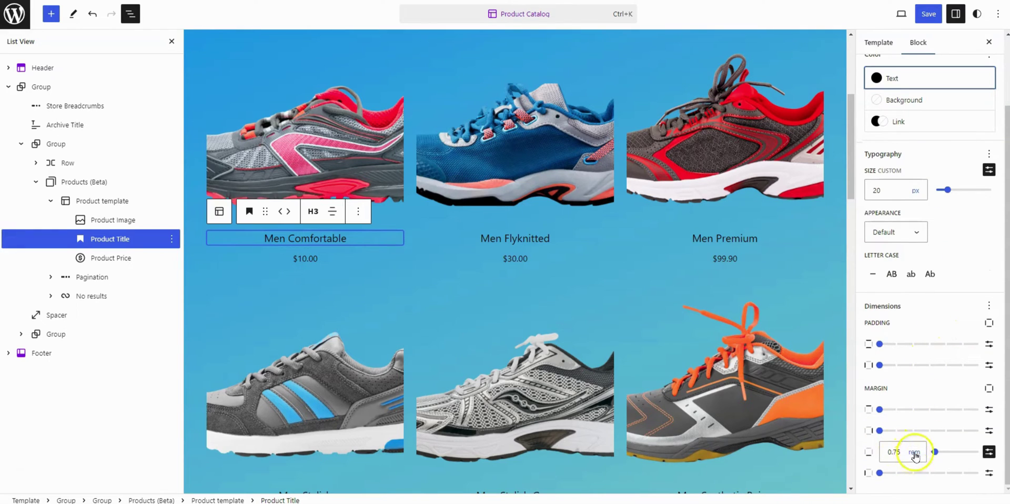
Set the title margins to 25 px top and 10 px bottom, then hide the settings sidebar.
left_click(988, 409)
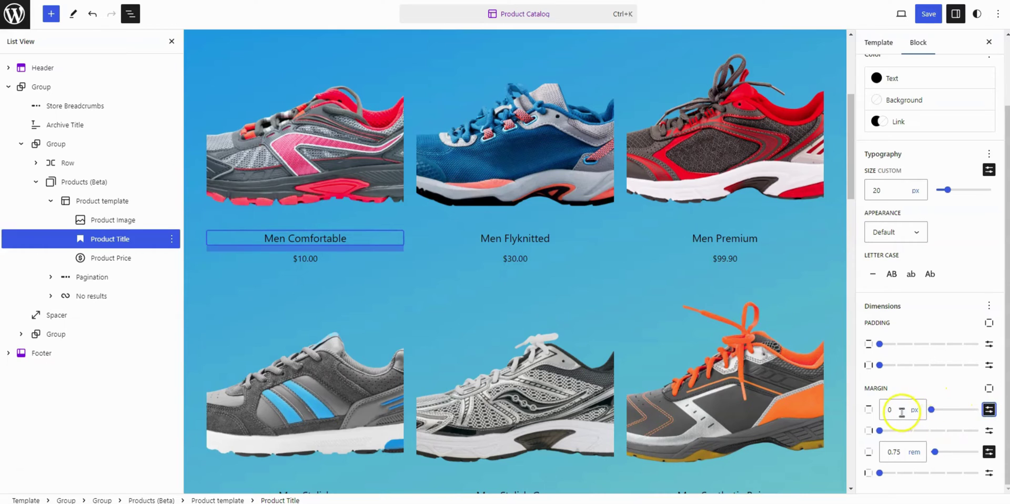
double_click(901, 412)
type("25")
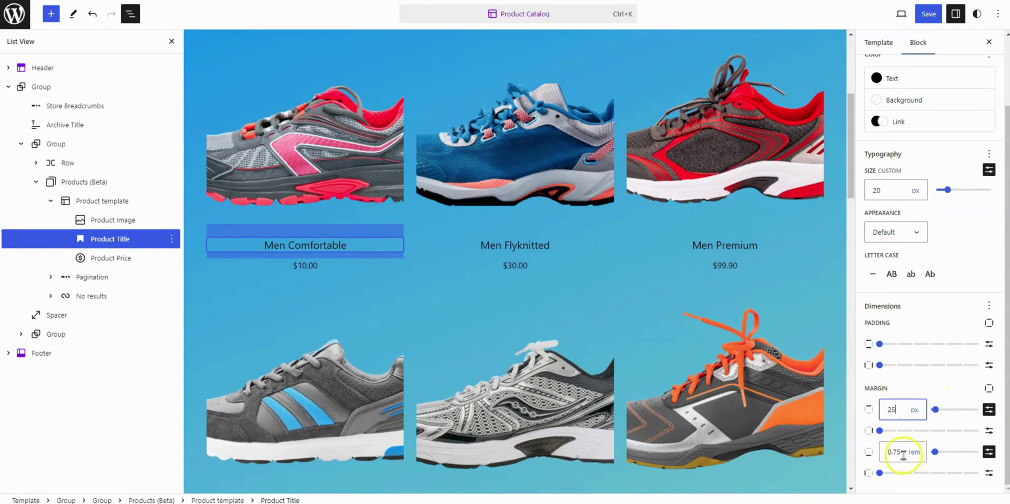
left_click(894, 456)
left_click(914, 452)
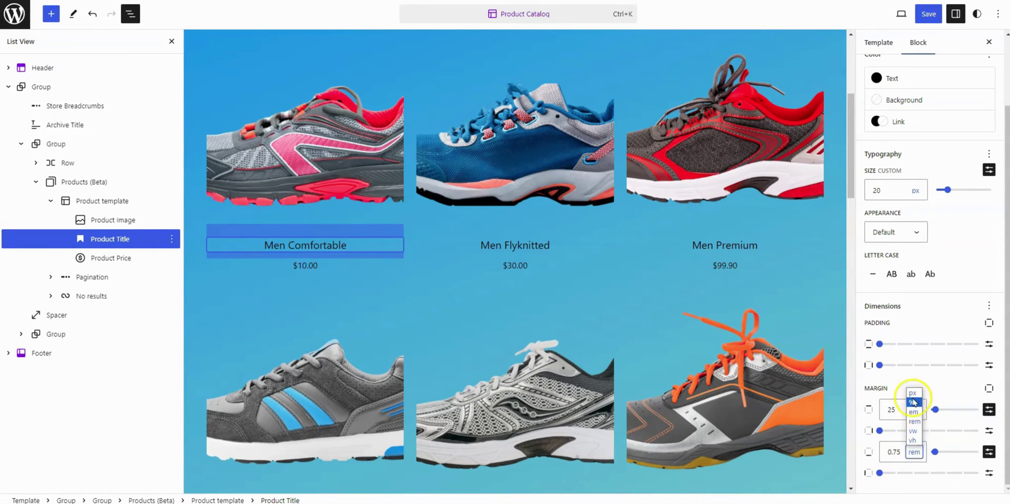
left_click(915, 415)
left_click(913, 452)
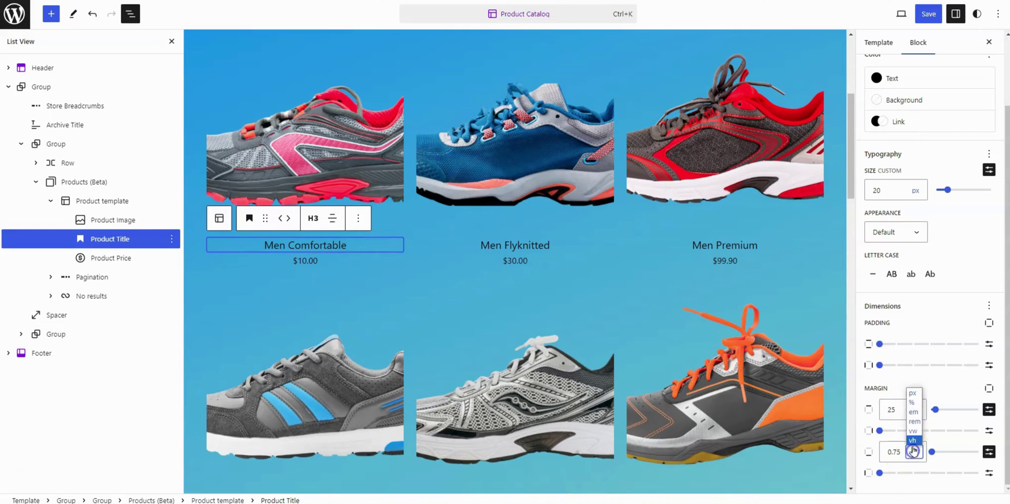
left_click(913, 400)
left_click(890, 451)
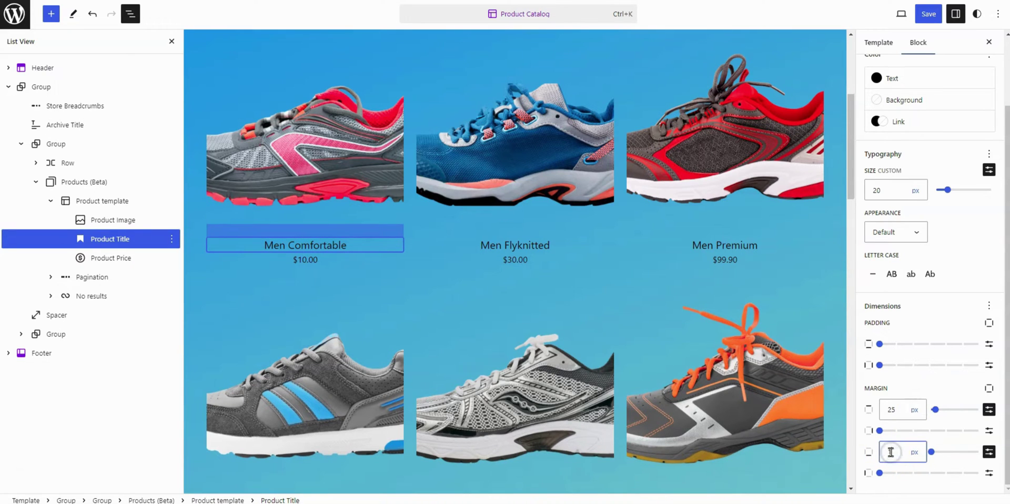
type("10")
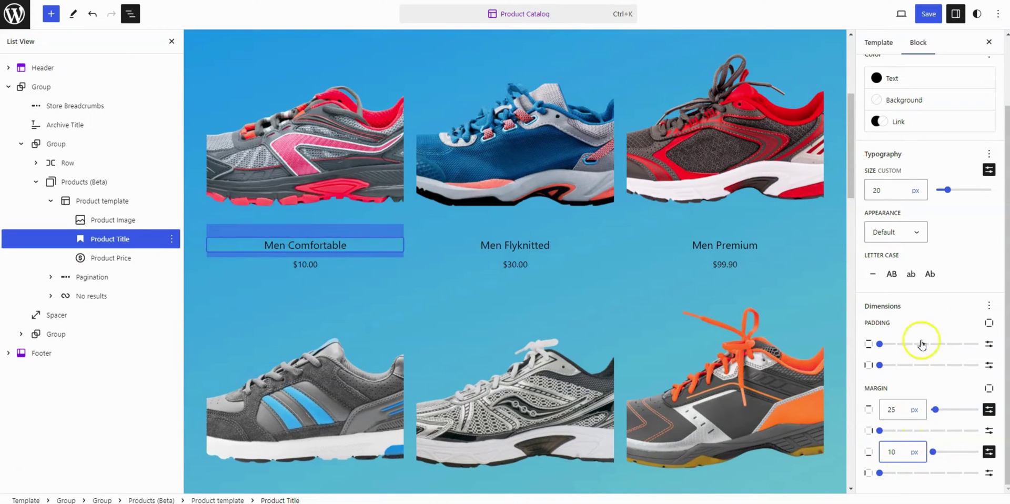
left_click(957, 14)
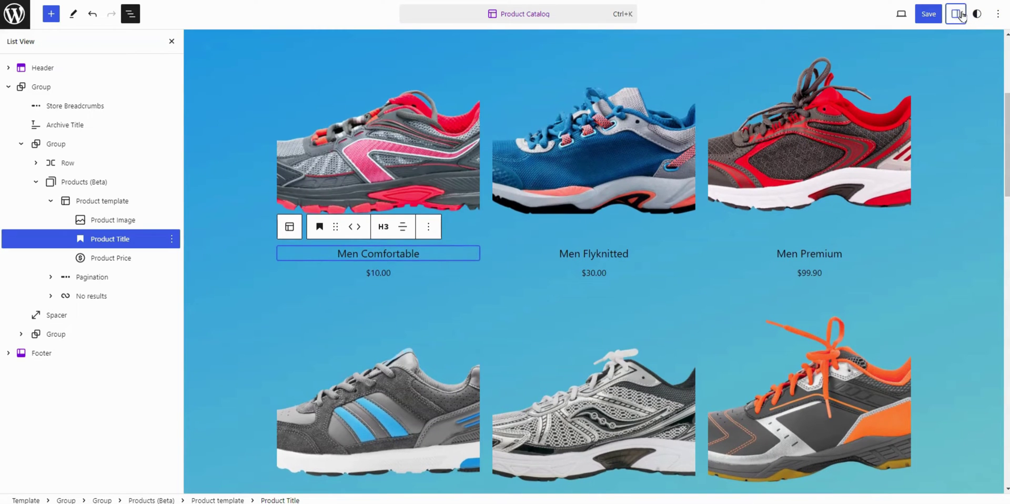
Insert a Cover block after the Product Image and give it a white background.
left_click(129, 225)
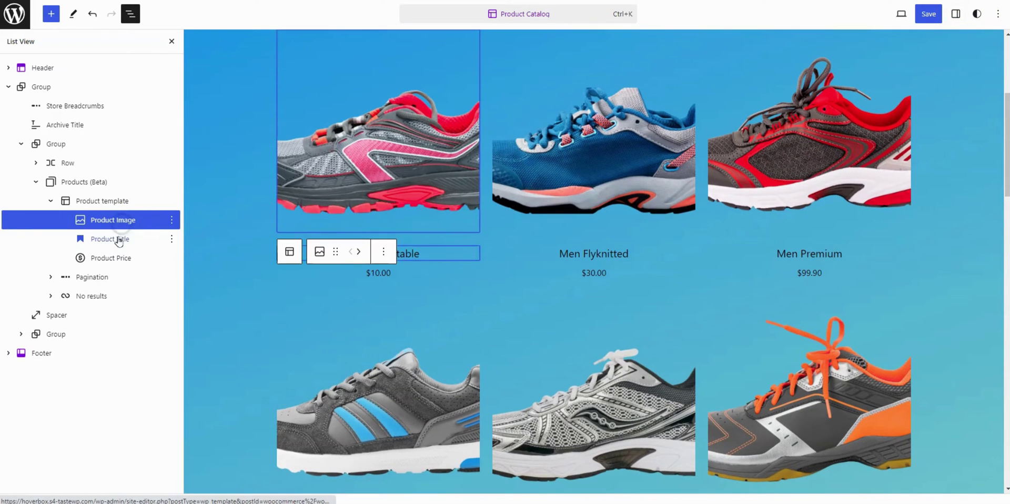
key("ctrl+z")
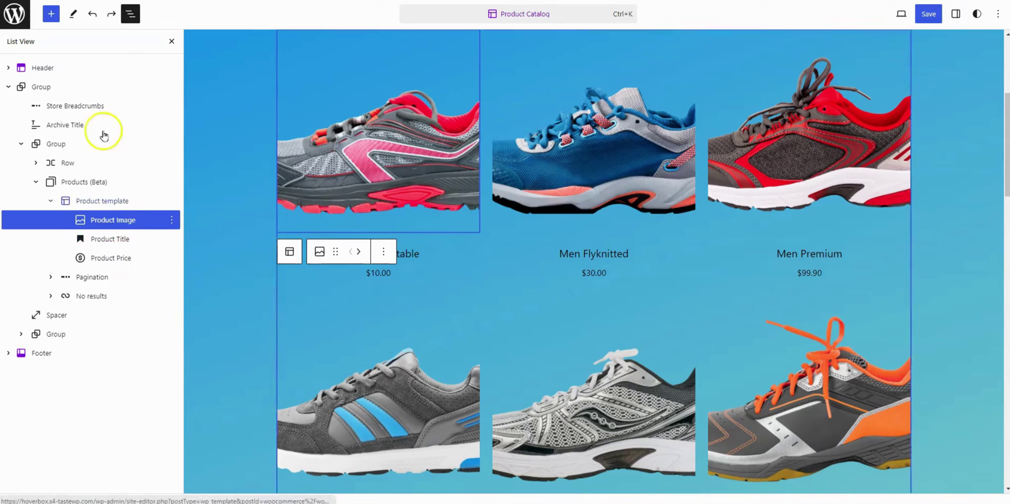
left_click(52, 16)
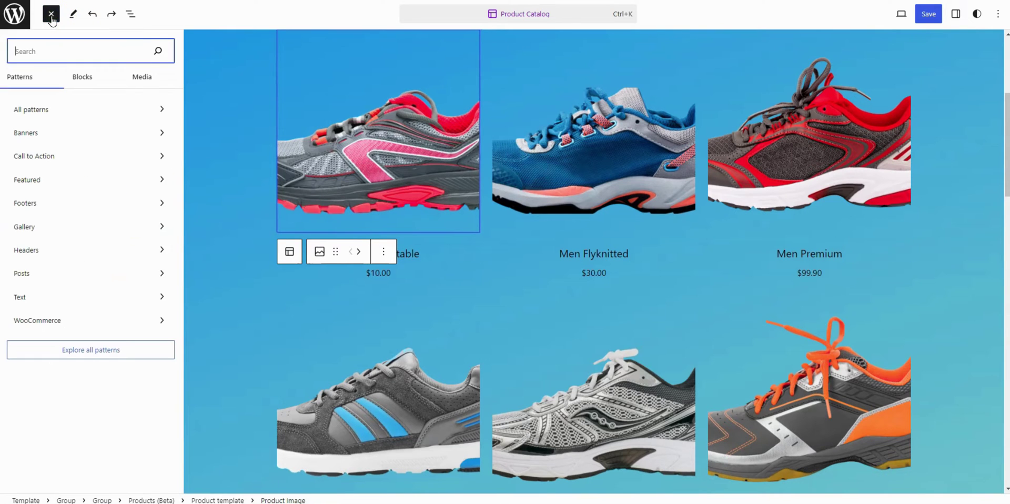
type("cover")
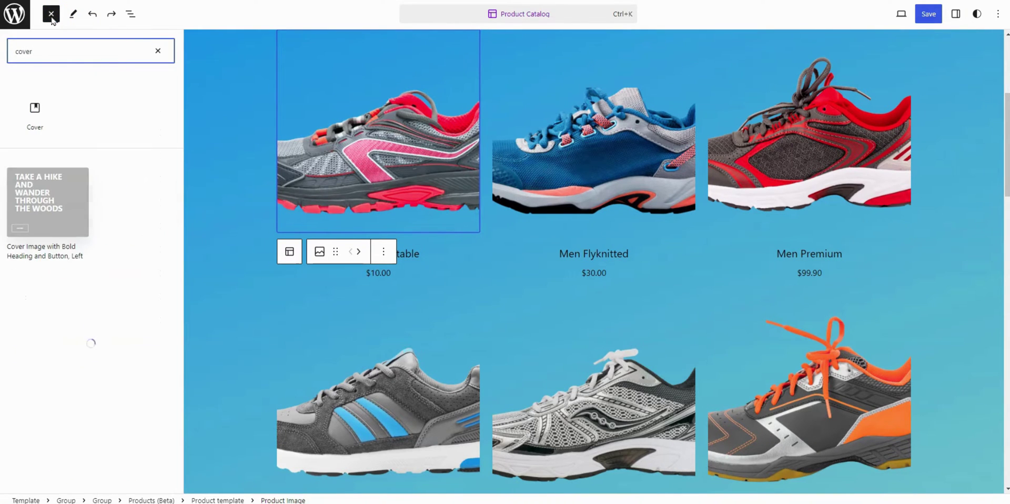
left_click(36, 116)
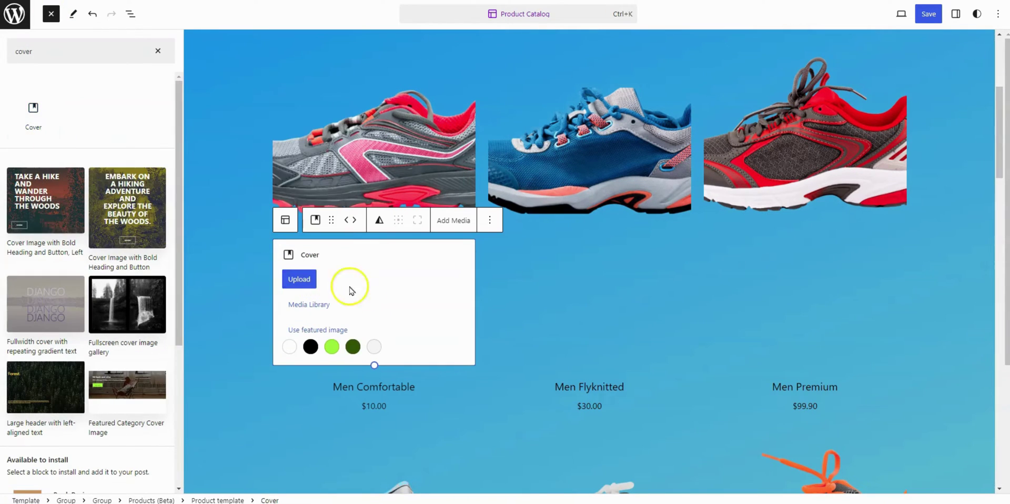
left_click(288, 348)
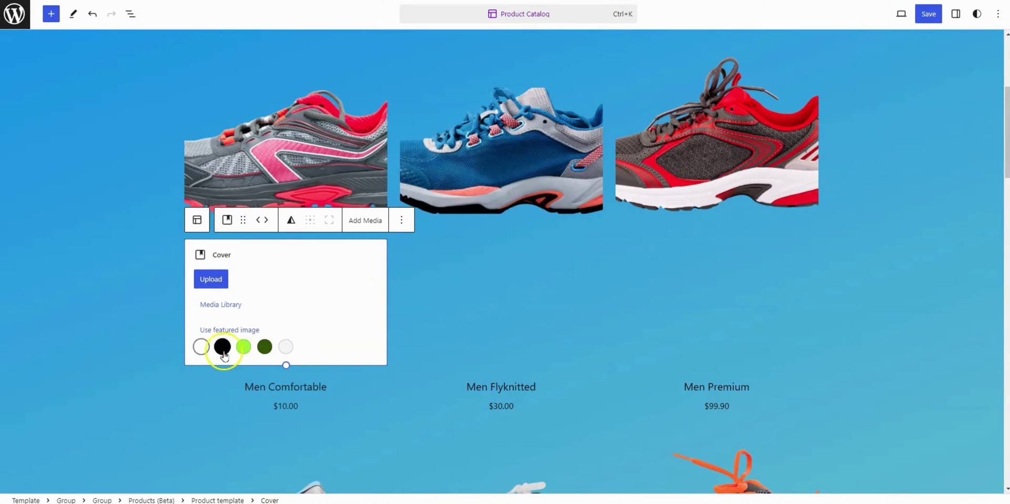
left_click(201, 347)
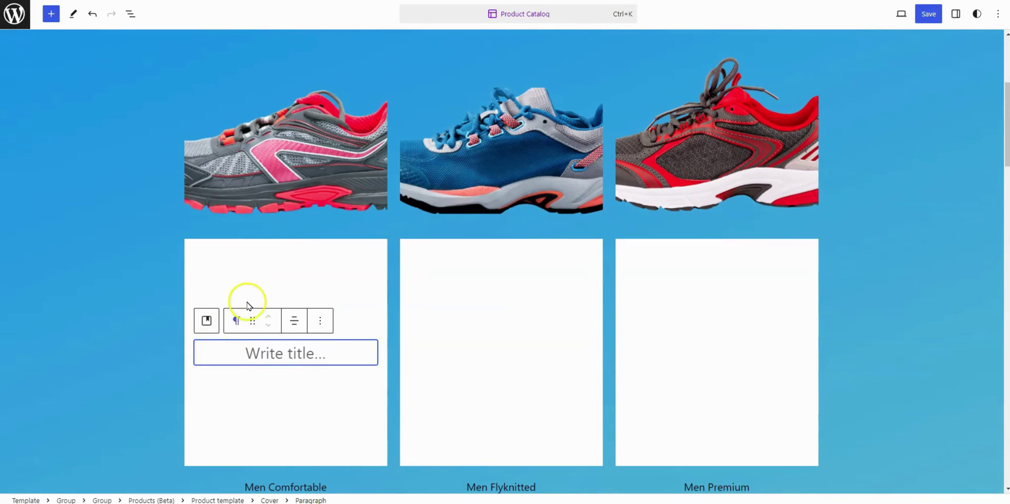
Move the Cover above Product Image and drag image, title and price into it.
left_click(245, 274)
left_click(131, 15)
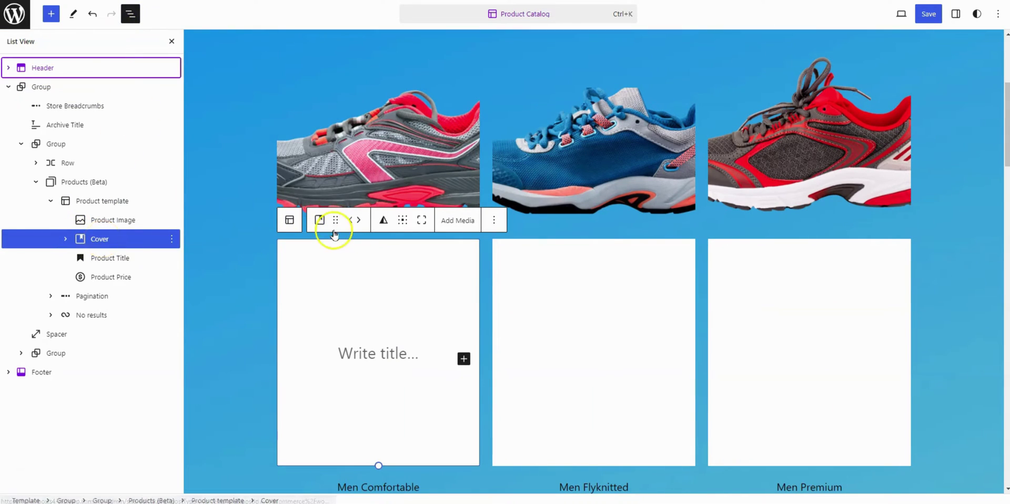
mouse_move(110, 243)
left_mouse_down()
mouse_move(124, 214)
mouse_move(114, 232)
left_mouse_up()
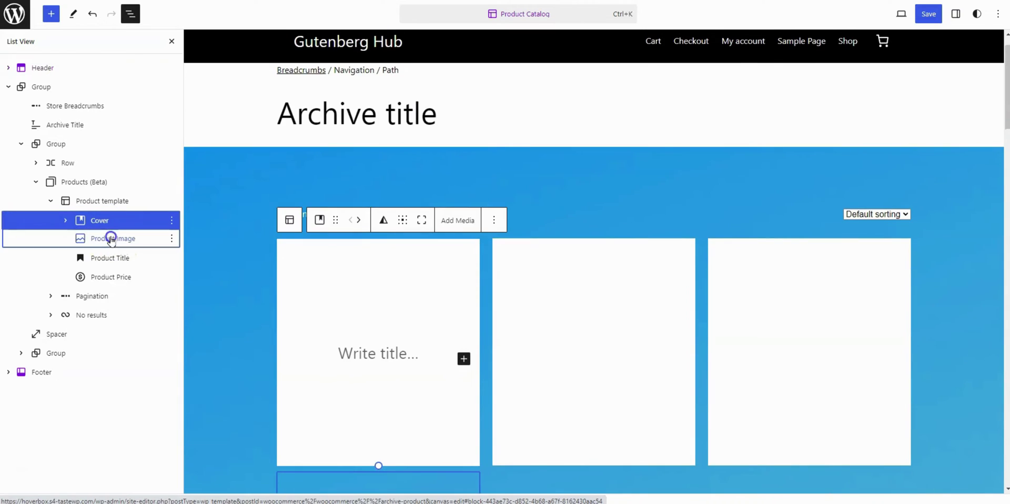
left_click(112, 237)
left_click(119, 278, "shift")
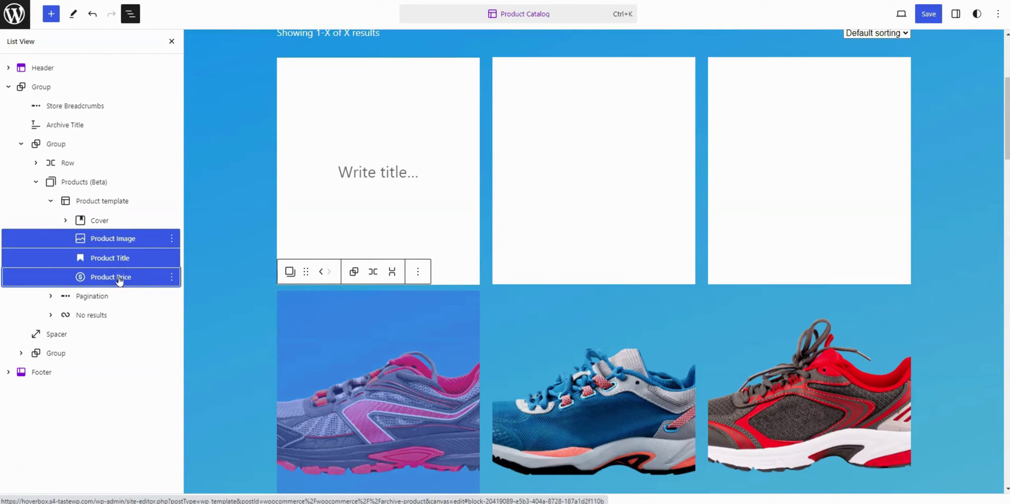
left_click_drag(305, 272, 363, 174)
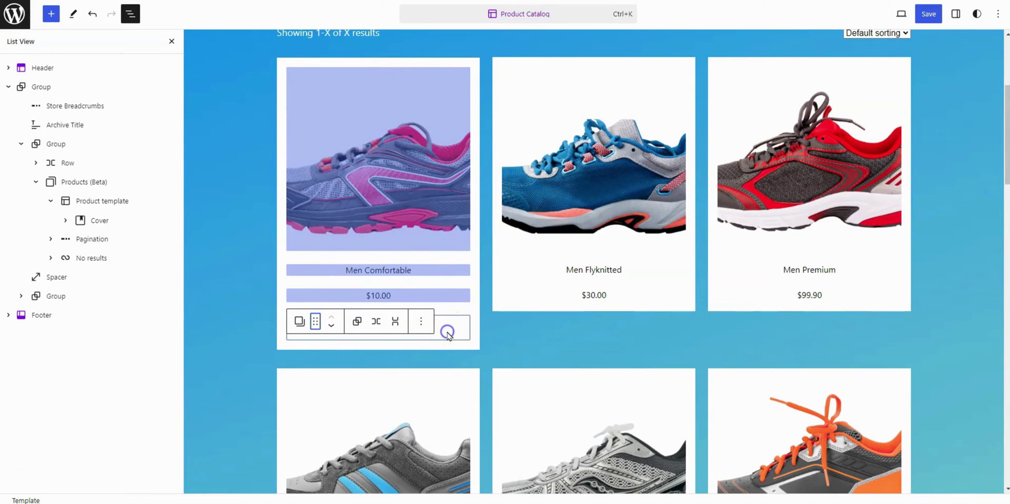
Delete the empty placeholder paragraph inside the Cover.
left_click(445, 332)
left_click(495, 296)
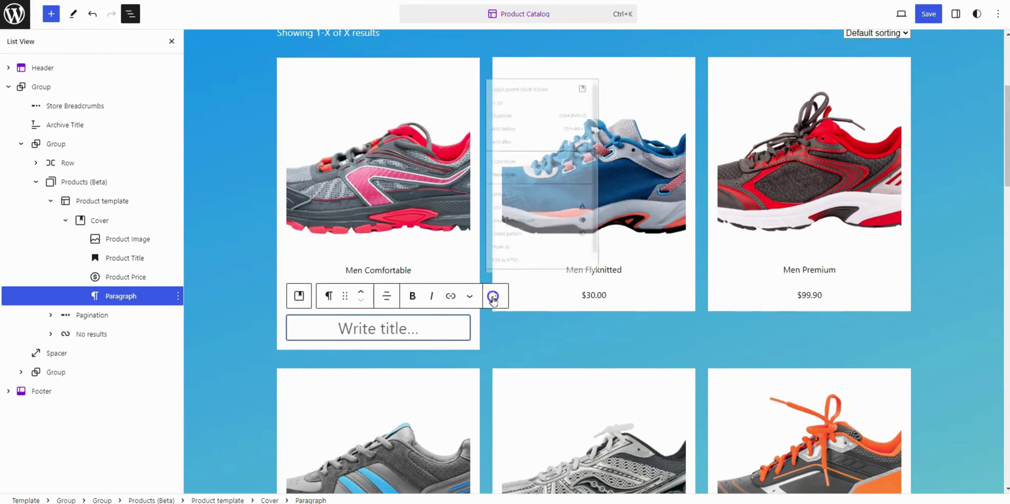
scroll(518, 200, "down", 1)
left_click(524, 265)
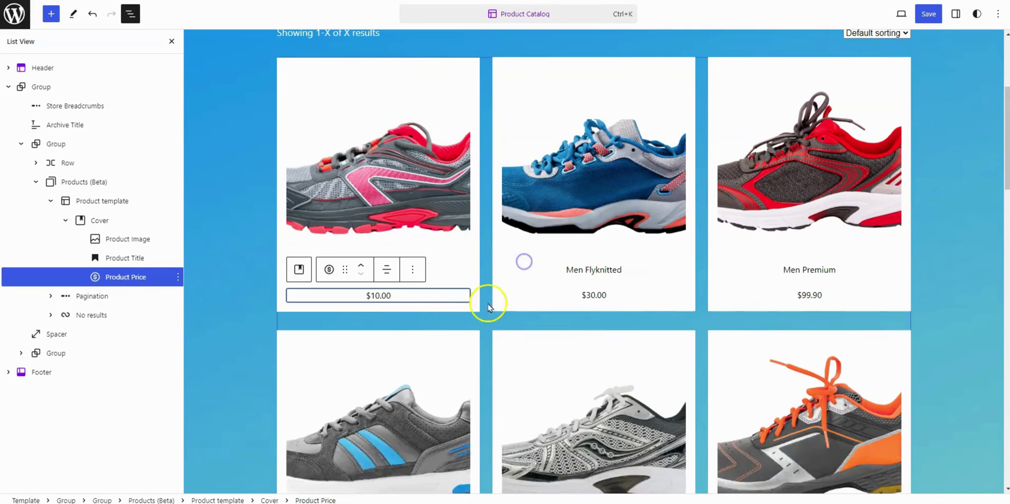
left_click(128, 220)
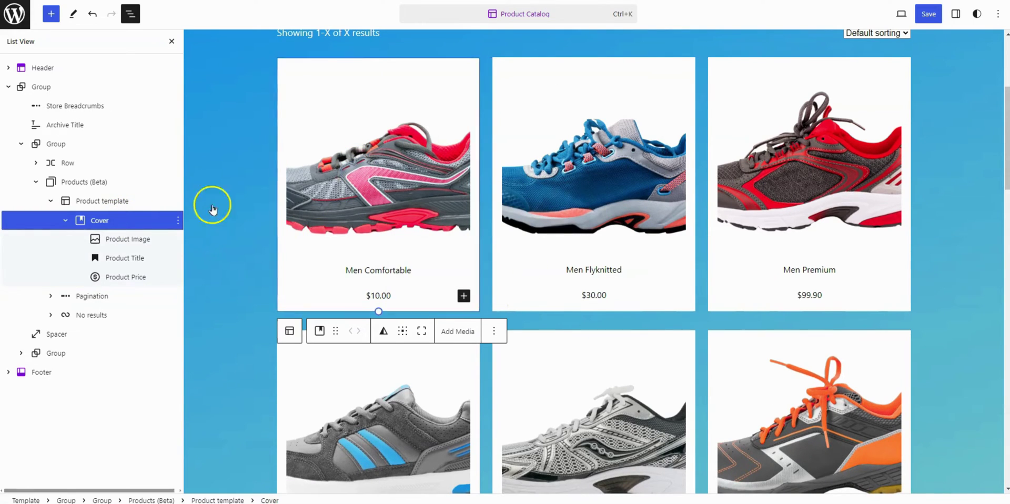
Set the Cover's overlay opacity to 40 and minimum height to 450.
left_click(957, 16)
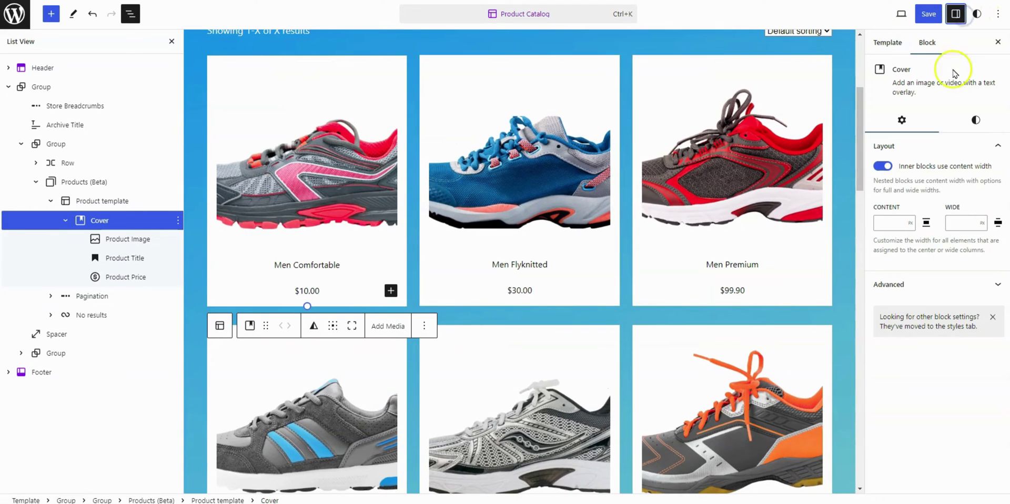
left_click(974, 120)
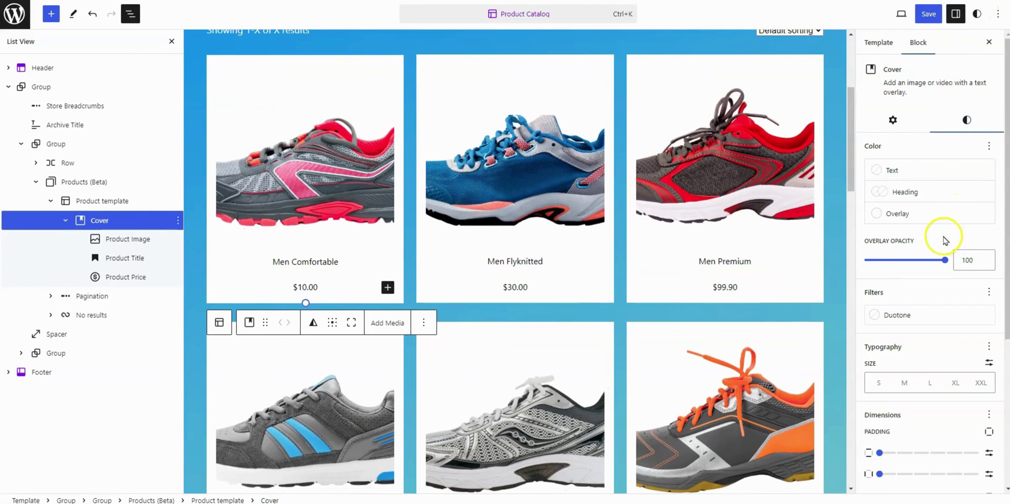
double_click(967, 258)
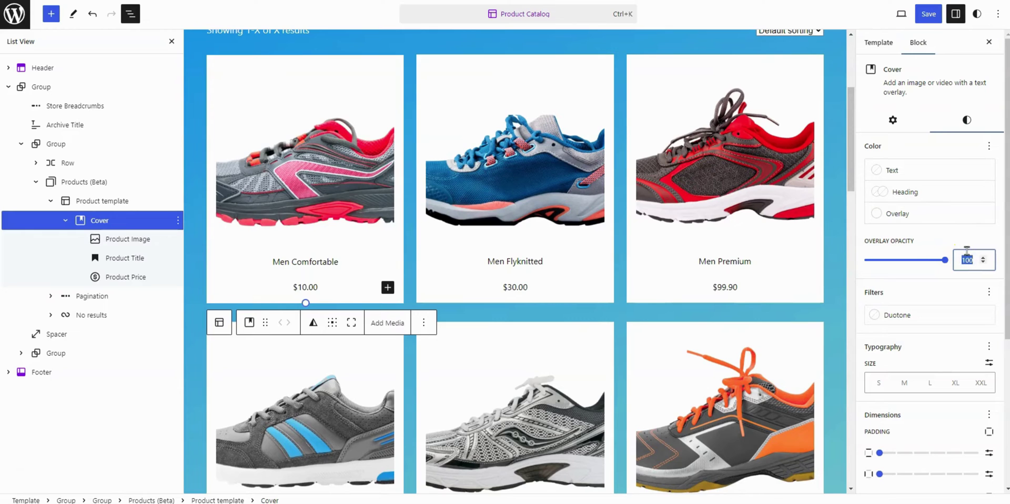
type("40")
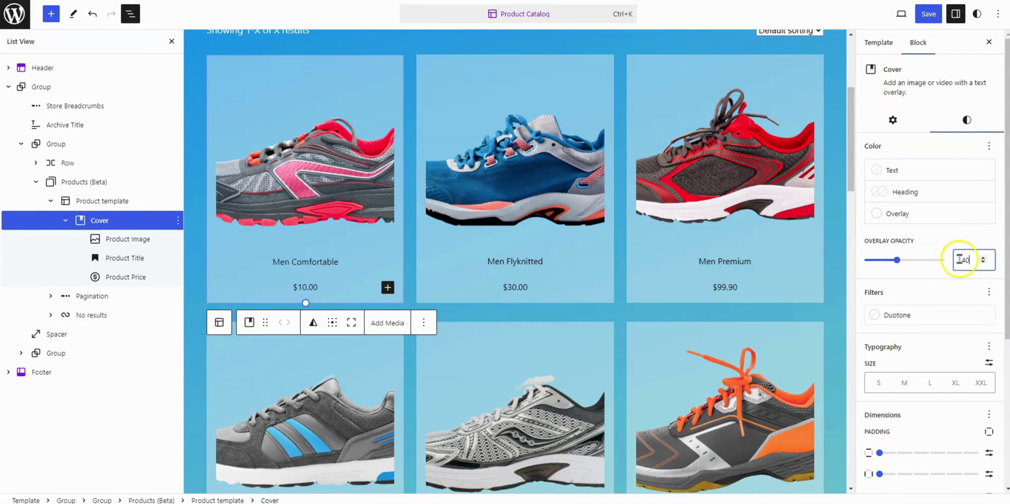
scroll(920, 273, "down", 5)
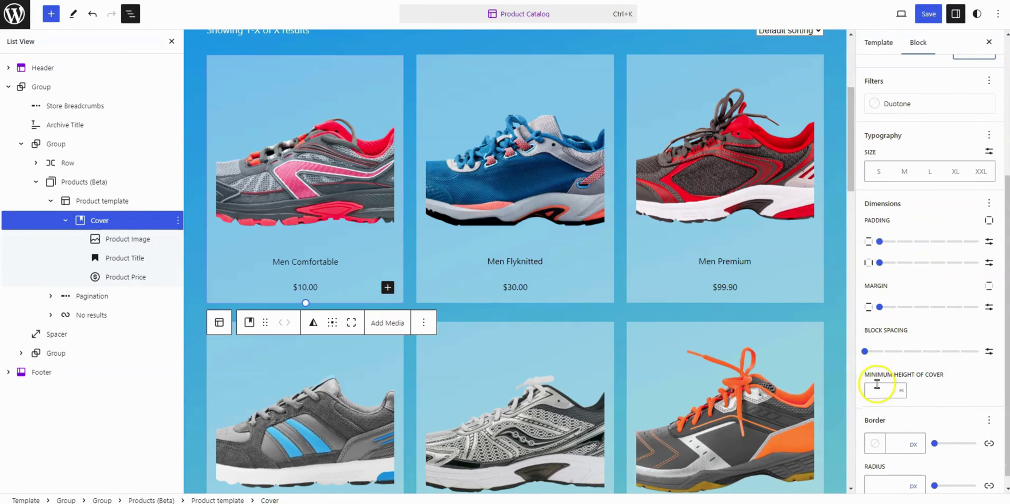
left_click(876, 385)
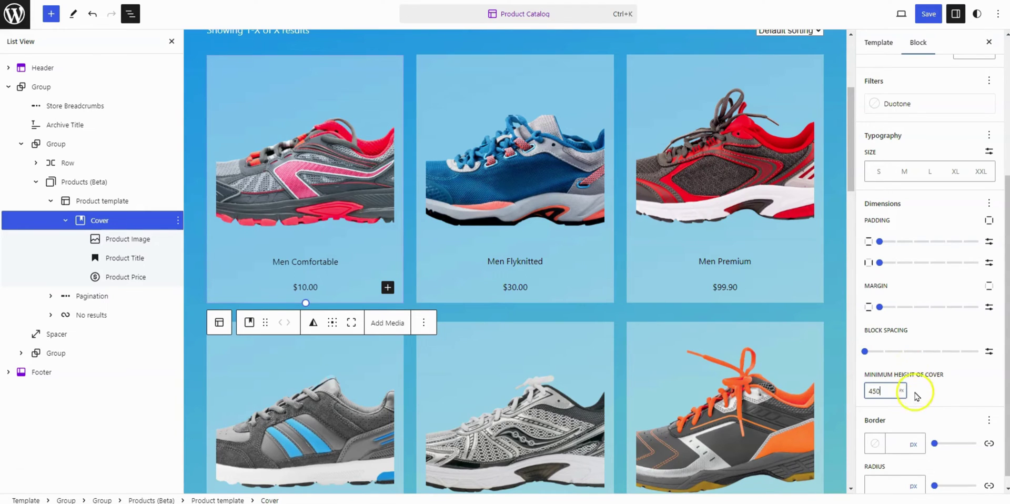
left_click(931, 397)
Give the Cover a 1px light-coloured border and 10px corner radius.
left_click(898, 445)
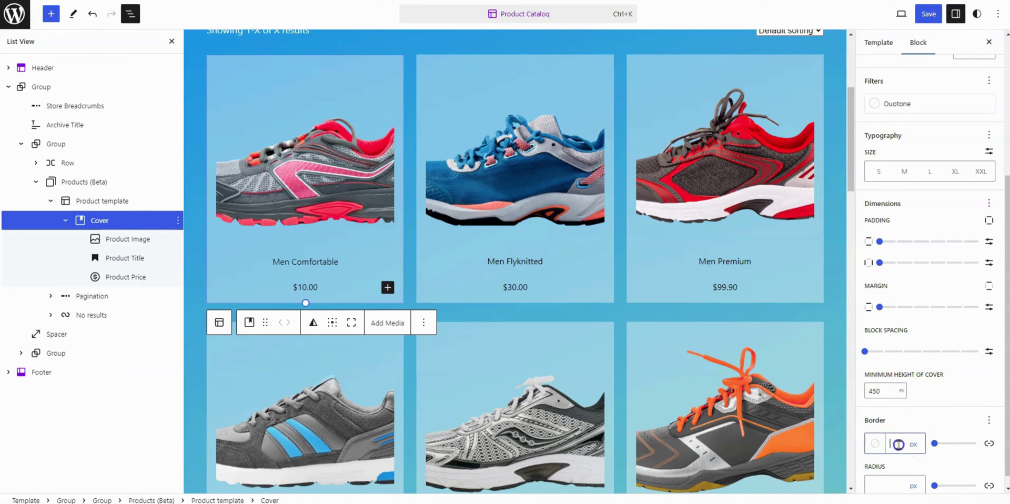
type("1")
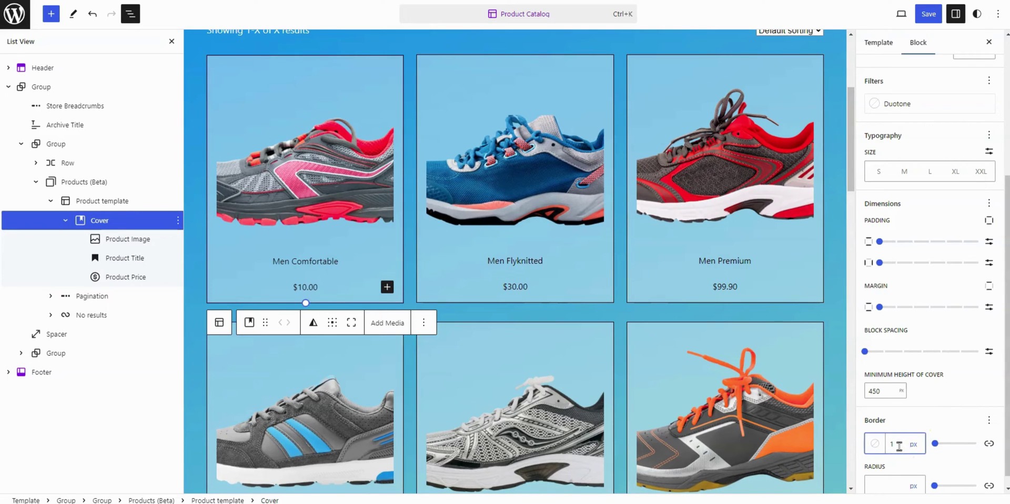
left_click(874, 444)
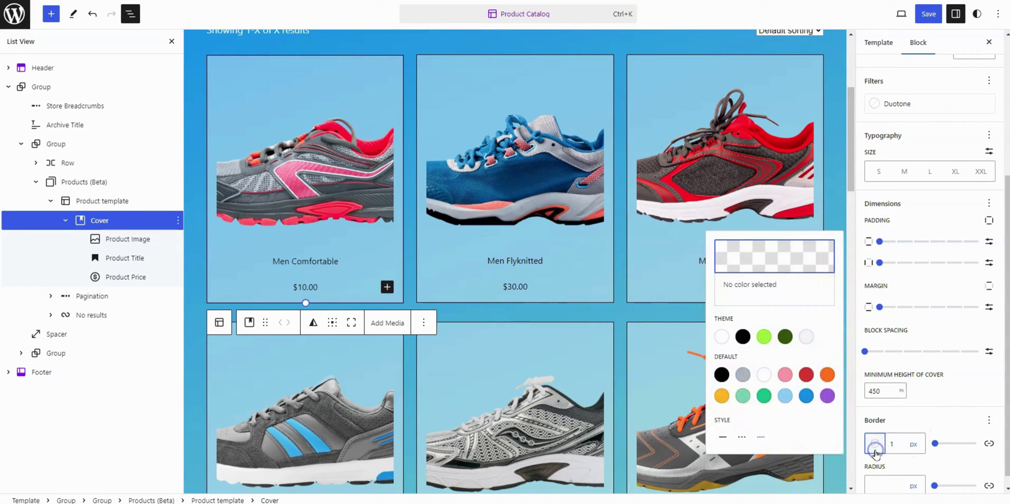
left_click(807, 338)
left_click(943, 395)
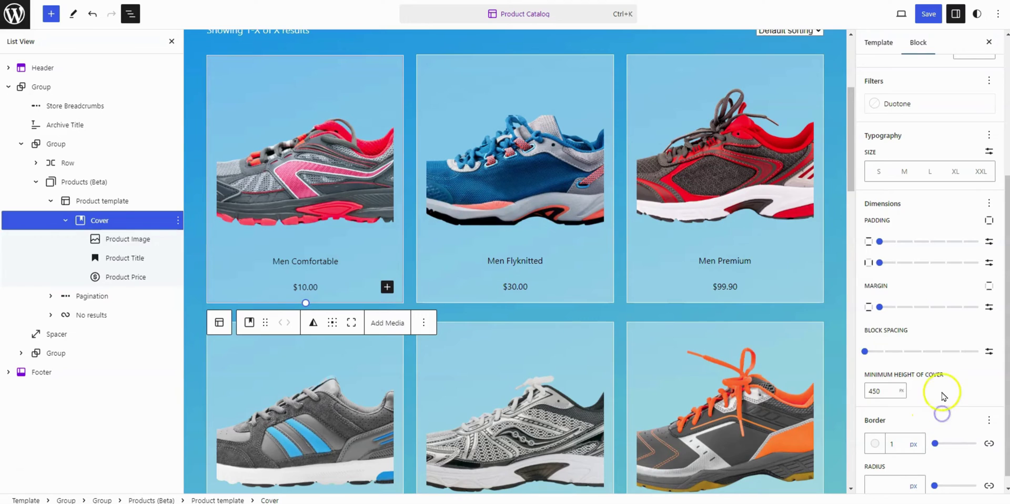
left_click(891, 470)
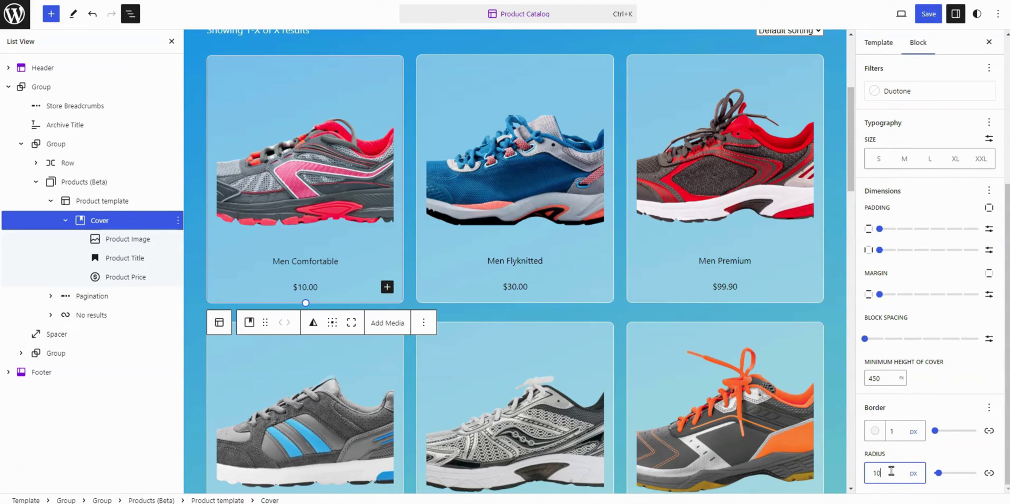
left_click(941, 460)
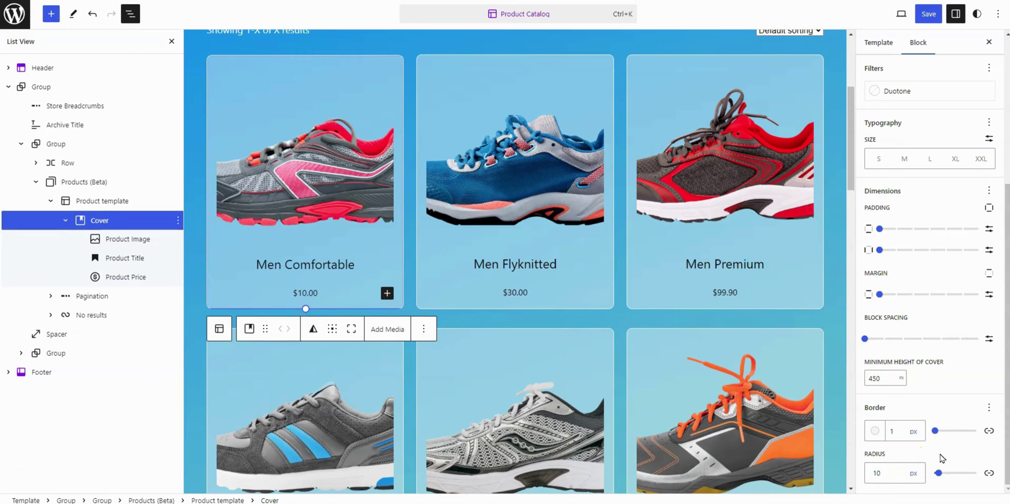
scroll(942, 447, "up", 5)
Add woo-box-effect to the Cover's Additional CSS class(es) under Advanced.
left_click(888, 124)
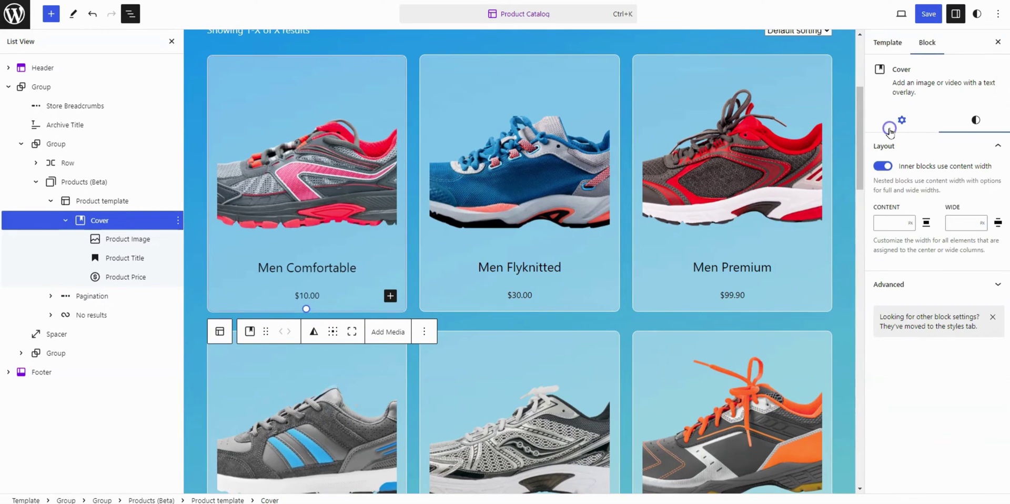
left_click(904, 285)
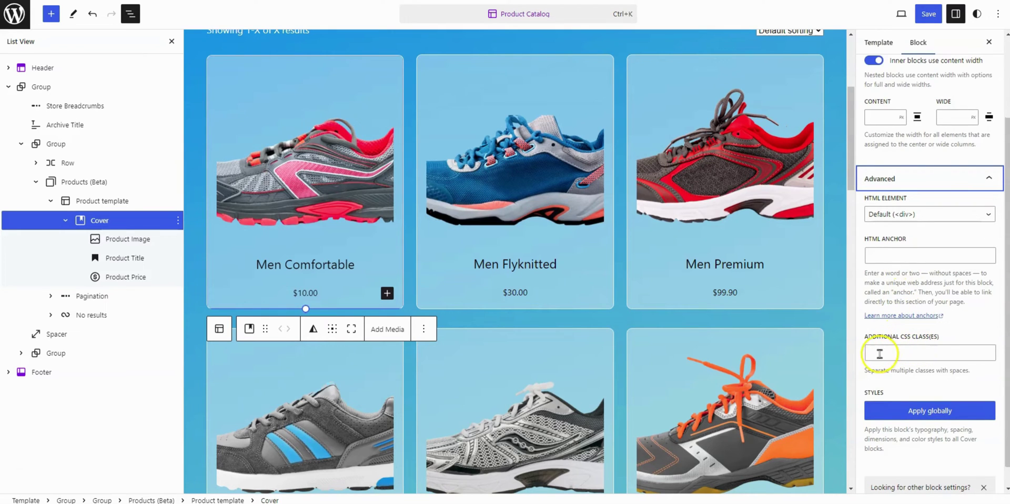
left_click(879, 354)
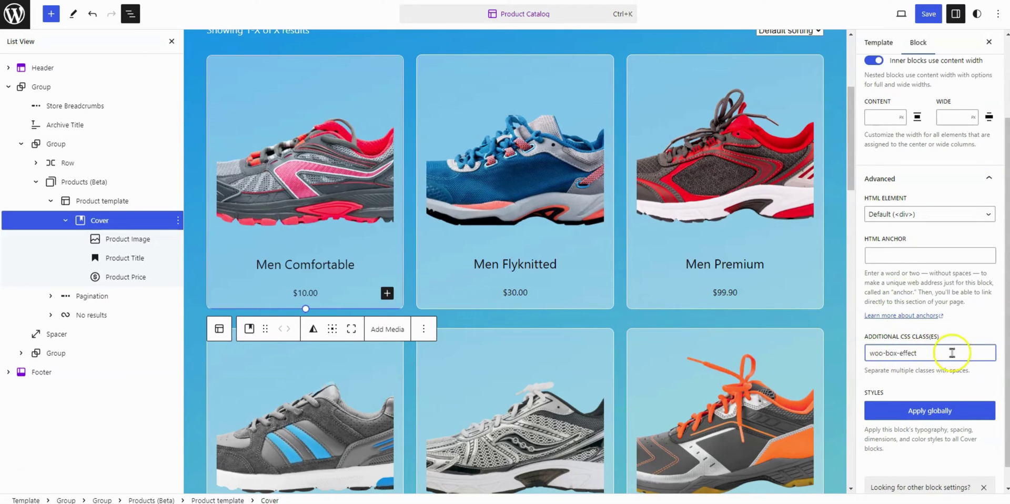
left_click_drag(929, 355, 863, 353)
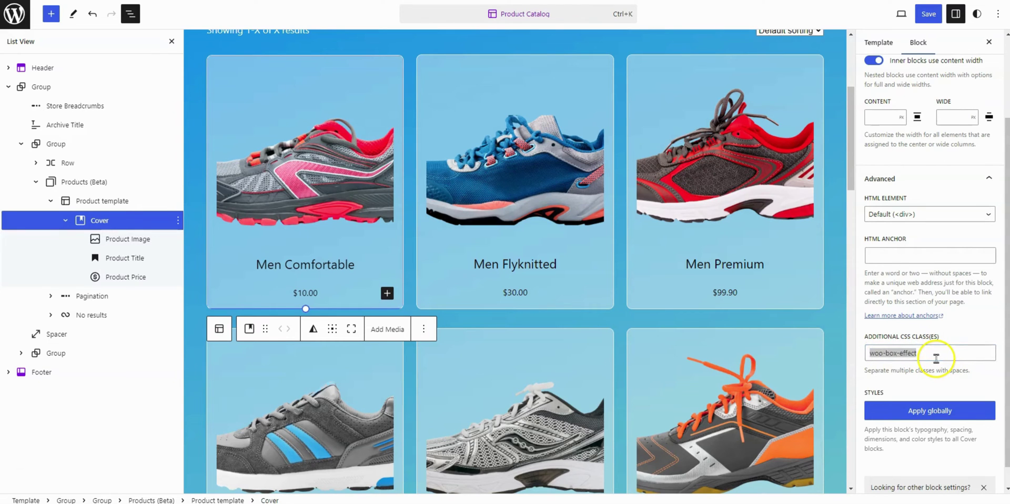
Paste the woo-box-effect hover CSS into the site's Additional CSS.
left_click(956, 14)
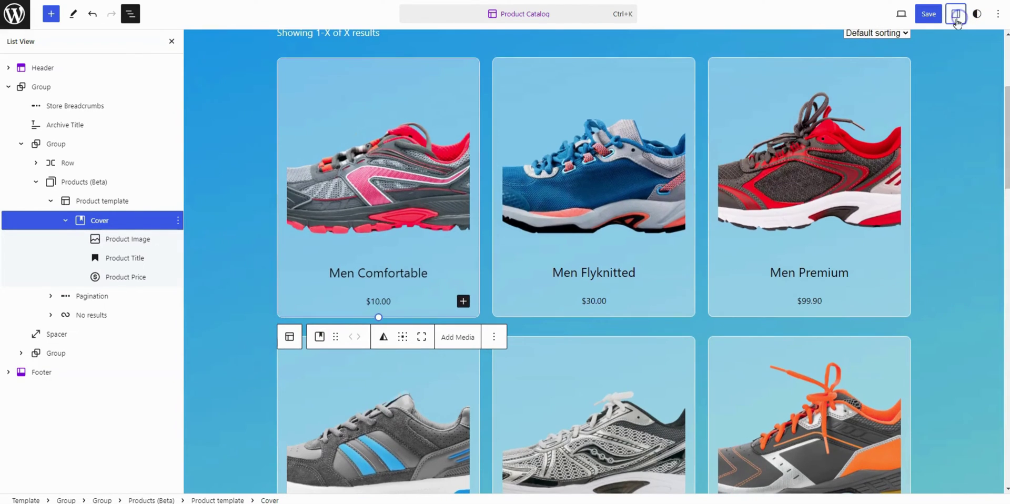
left_click(130, 15)
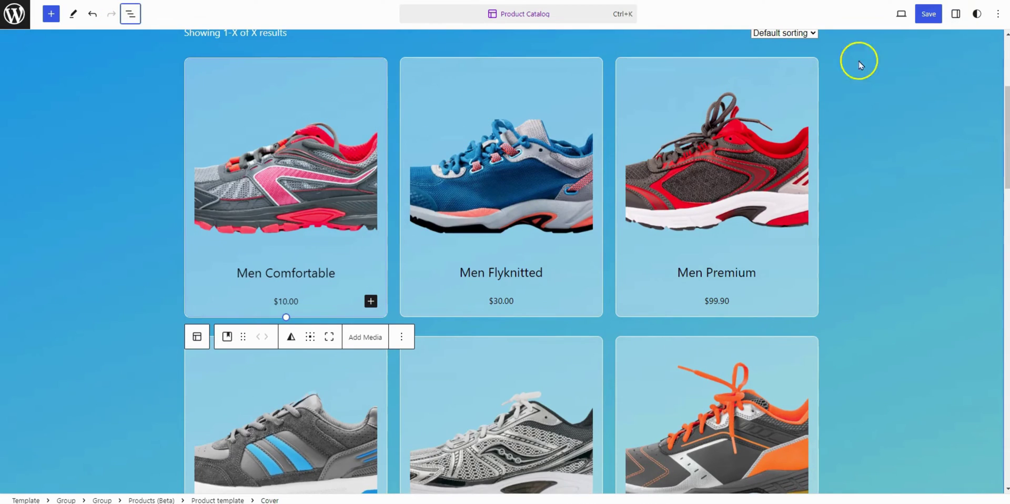
left_click(977, 14)
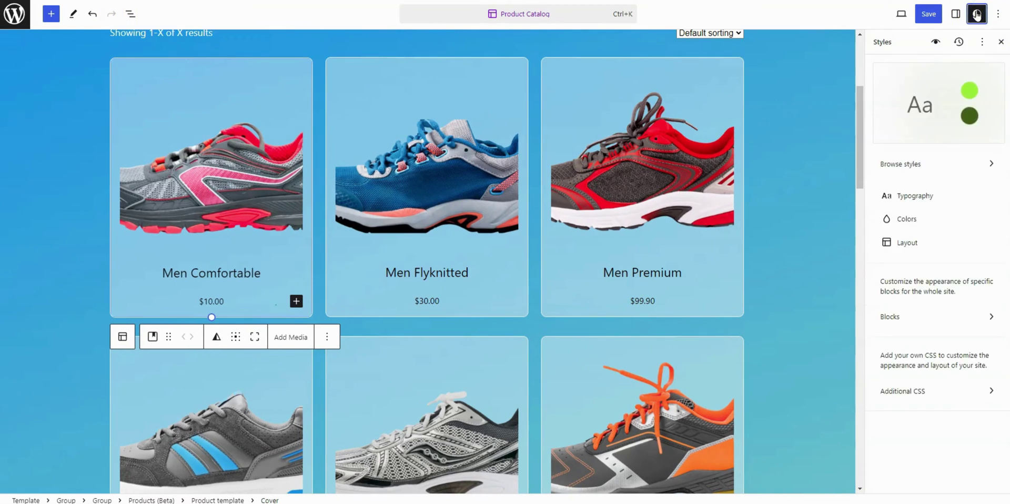
left_click(982, 42)
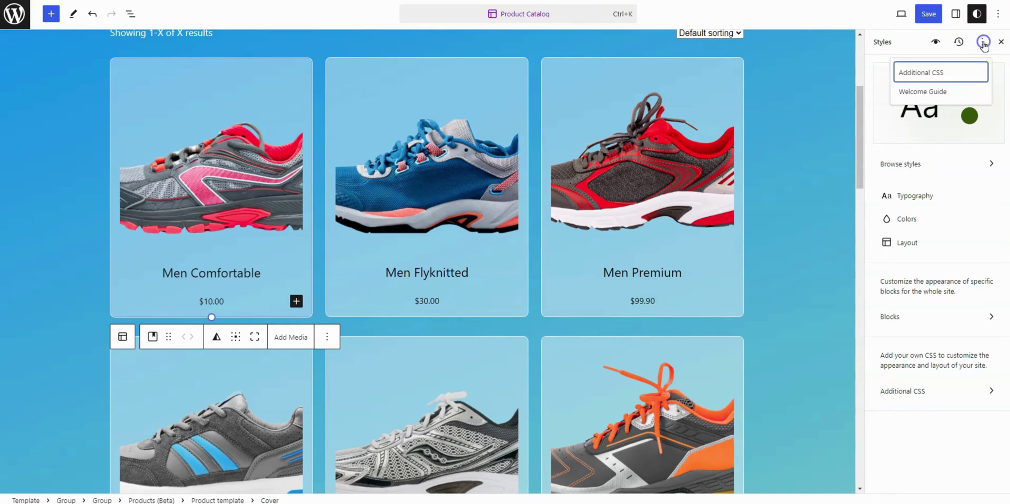
left_click(929, 71)
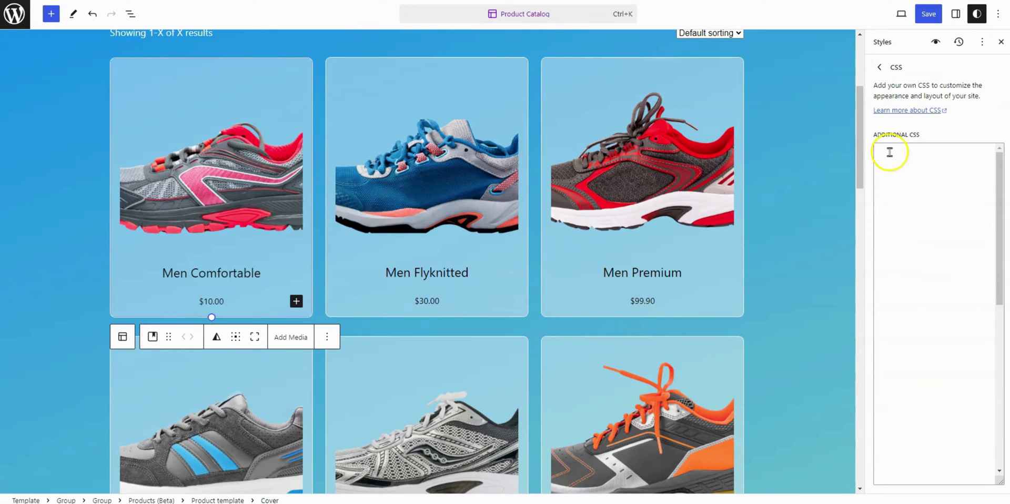
left_click(889, 152)
type(".woo-box-effect {     transition: 400ms;     cursor: pointer;     overflow: visible !important; }  .woo-box-effect img, .woo-box-effect .wc-block-grid__product-image{     transition: 400ms; }  .woo-box-effect .wp-block-cover__inner-container {     transition: transform 400ms; }  .woo-box-effect:hover .wp-block-cover__inner-container {     transform: translateY(-50px); }  .woo-box-effect:hover img{ transform: translate(-20px, -40px) rotate(-15deg) scale(1.4); }")
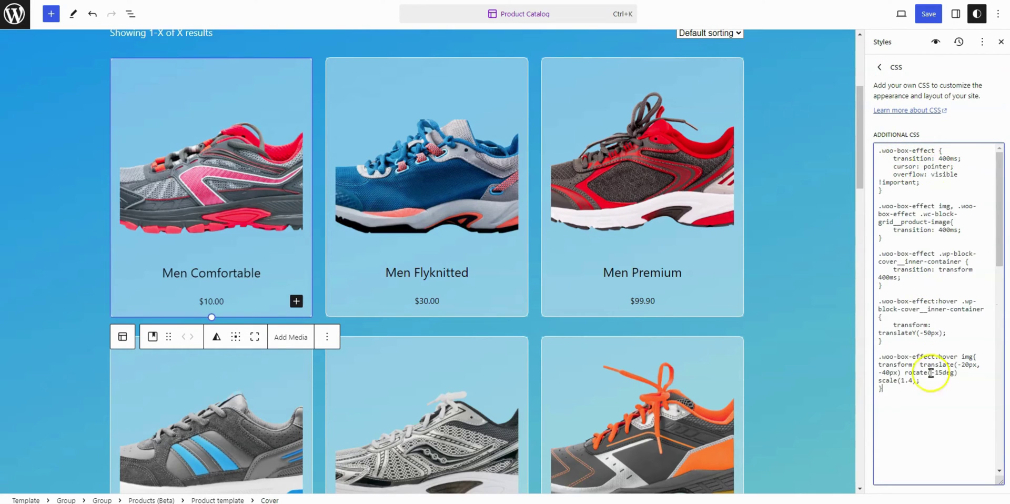
Save the Product Catalog template and the custom CSS styles.
left_click_drag(906, 390, 851, 136)
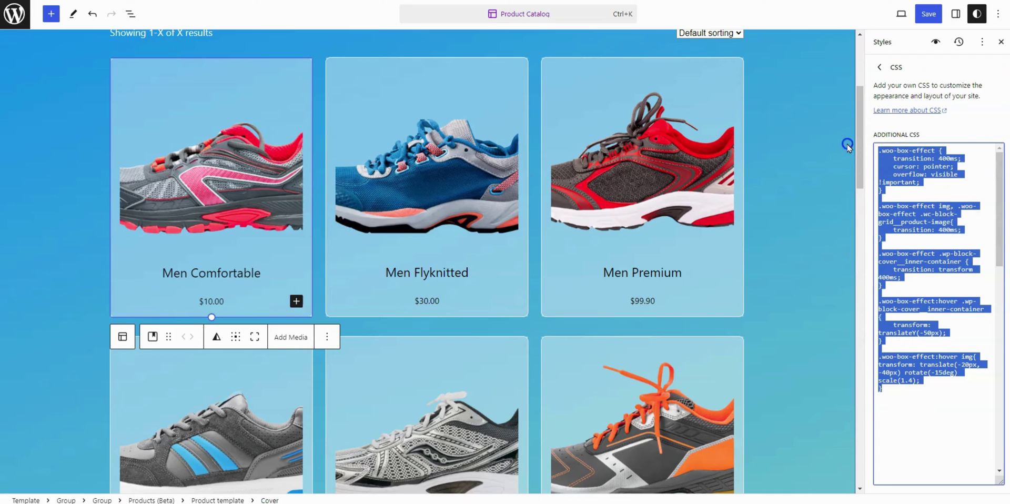
left_click(944, 397)
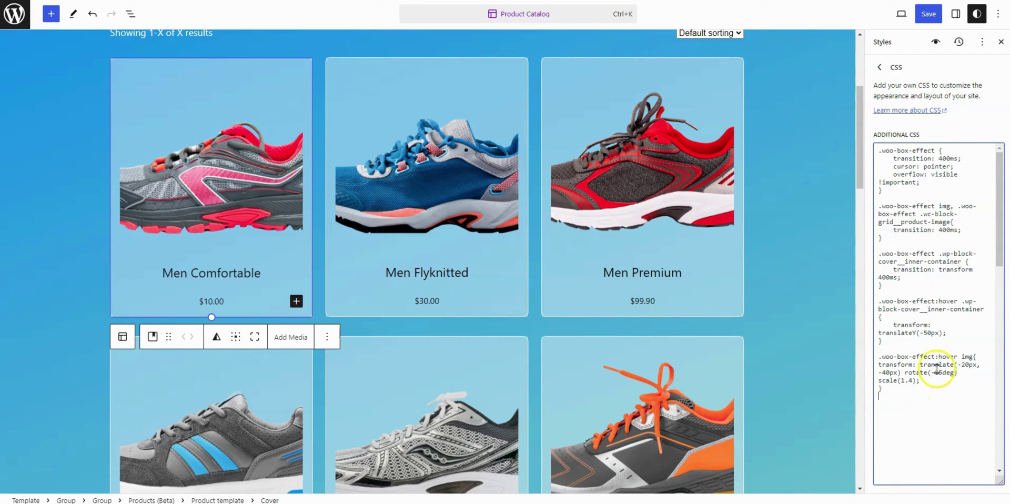
left_click(927, 17)
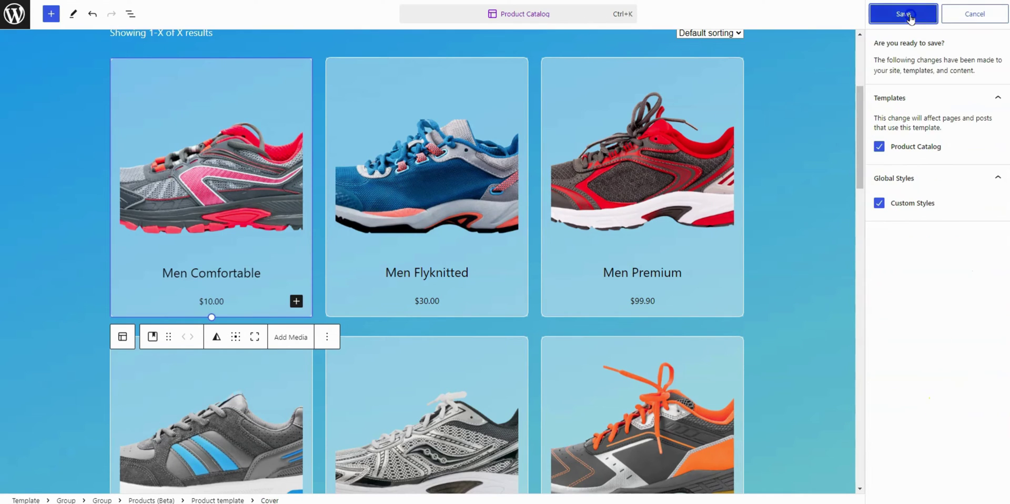
left_click(908, 17)
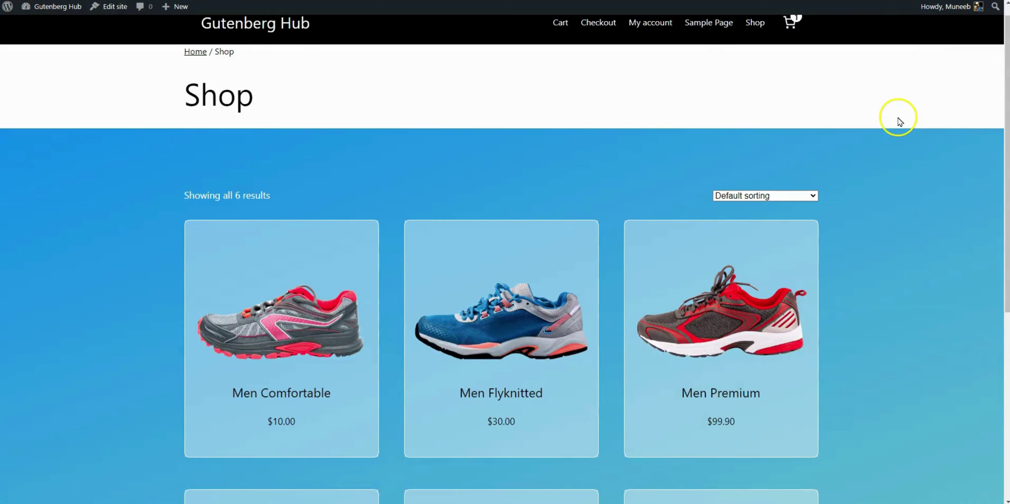
Scroll the live shop page to review all six bordered shoe cards.
scroll(899, 122, "down", 2)
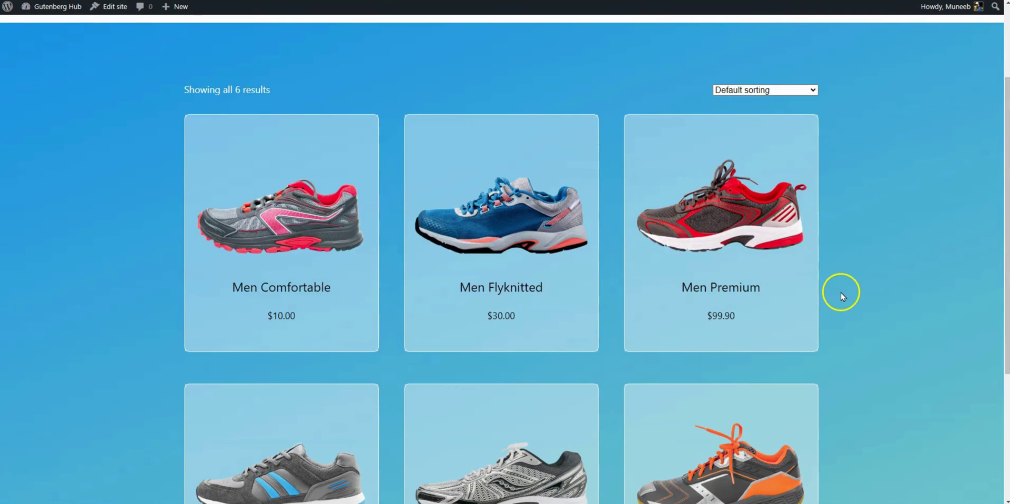
scroll(918, 277, "down", 4)
scroll(918, 277, "up", 2)
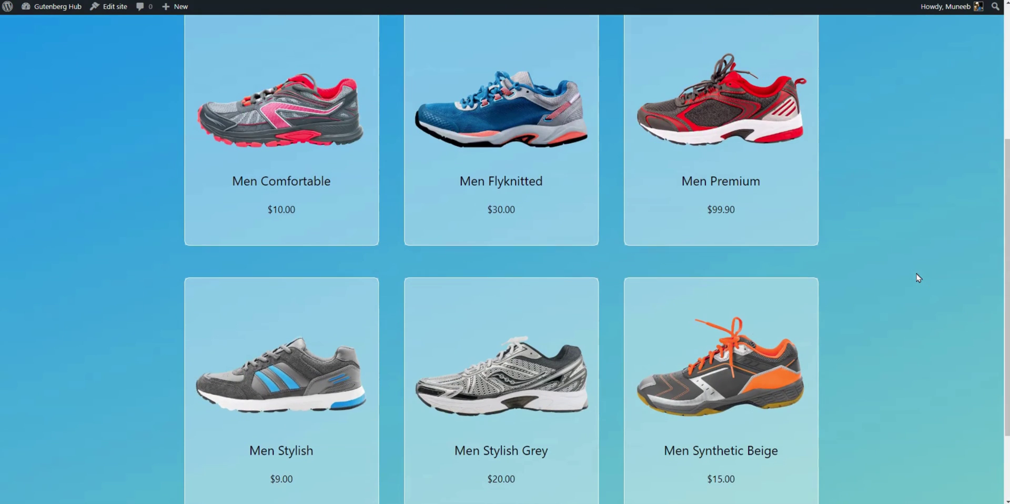
scroll(918, 277, "up", 2)
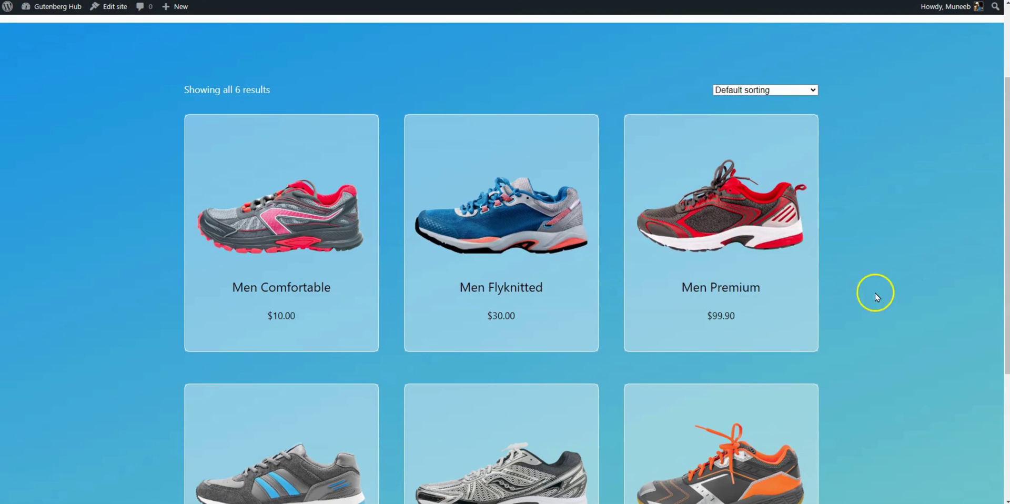